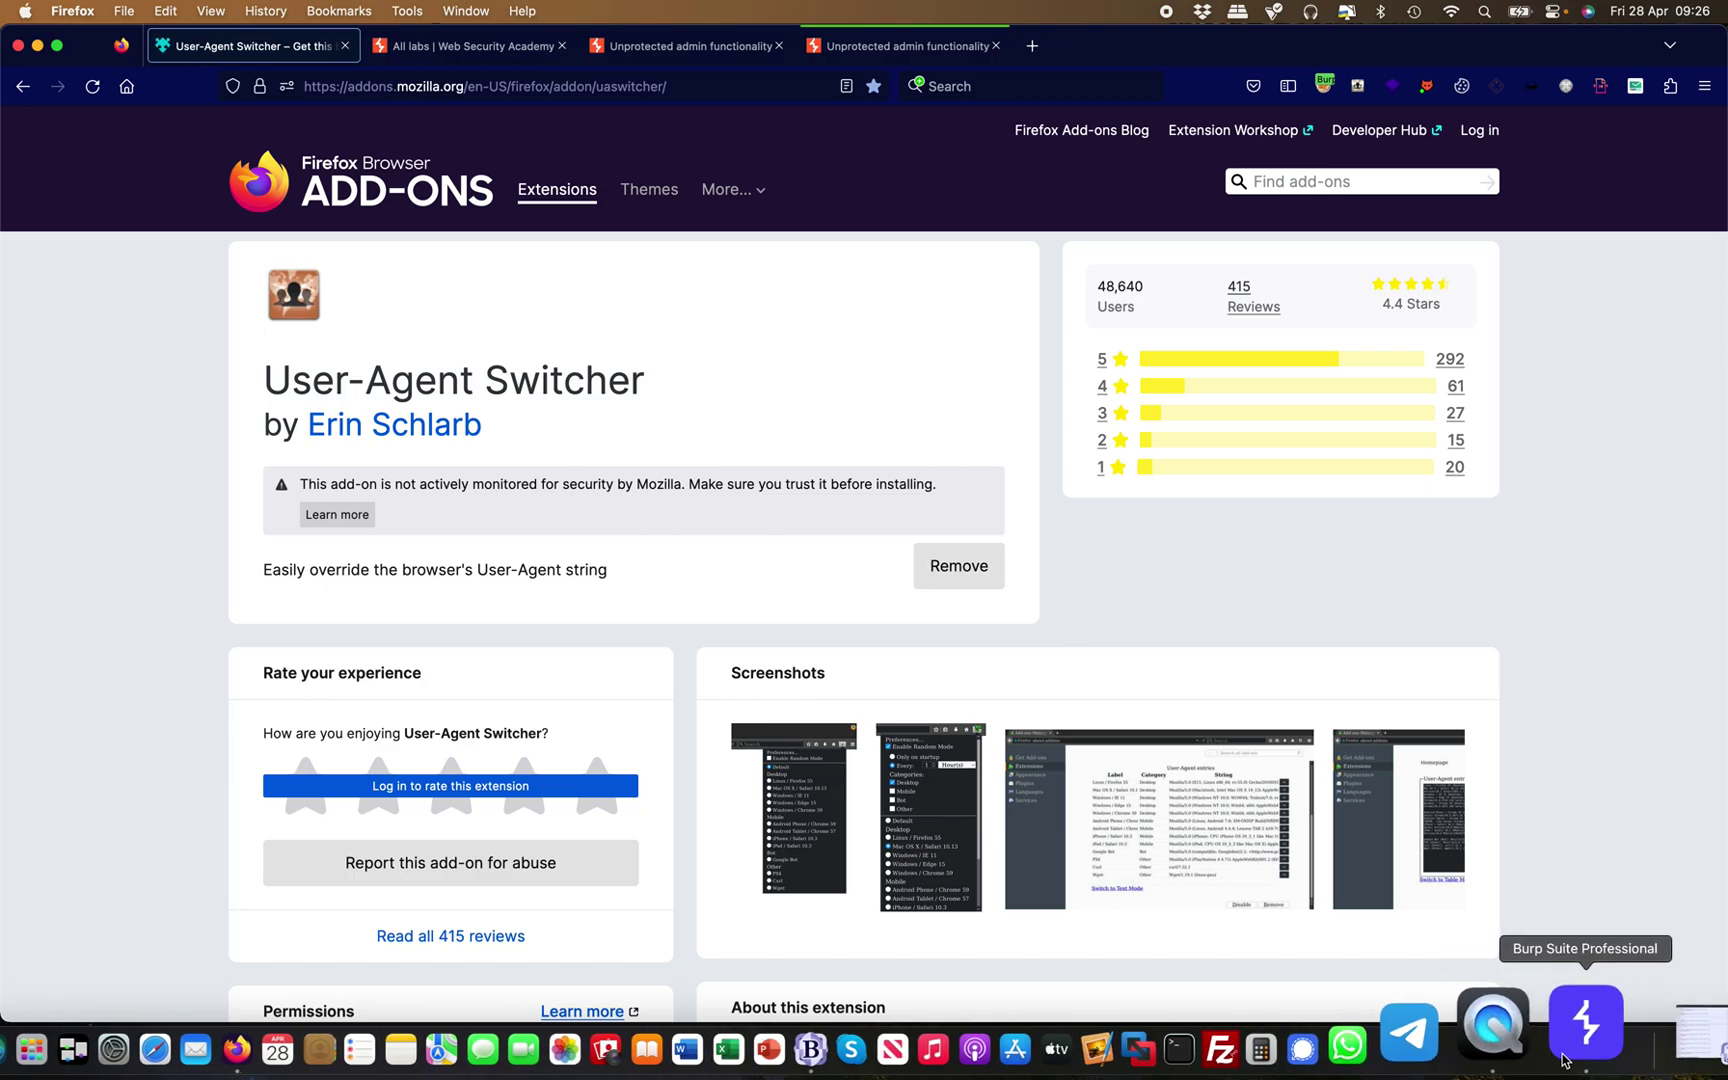
Highlight the original Mac Firefox 112 User-Agent line in the GET / request's raw view
click(1587, 1030)
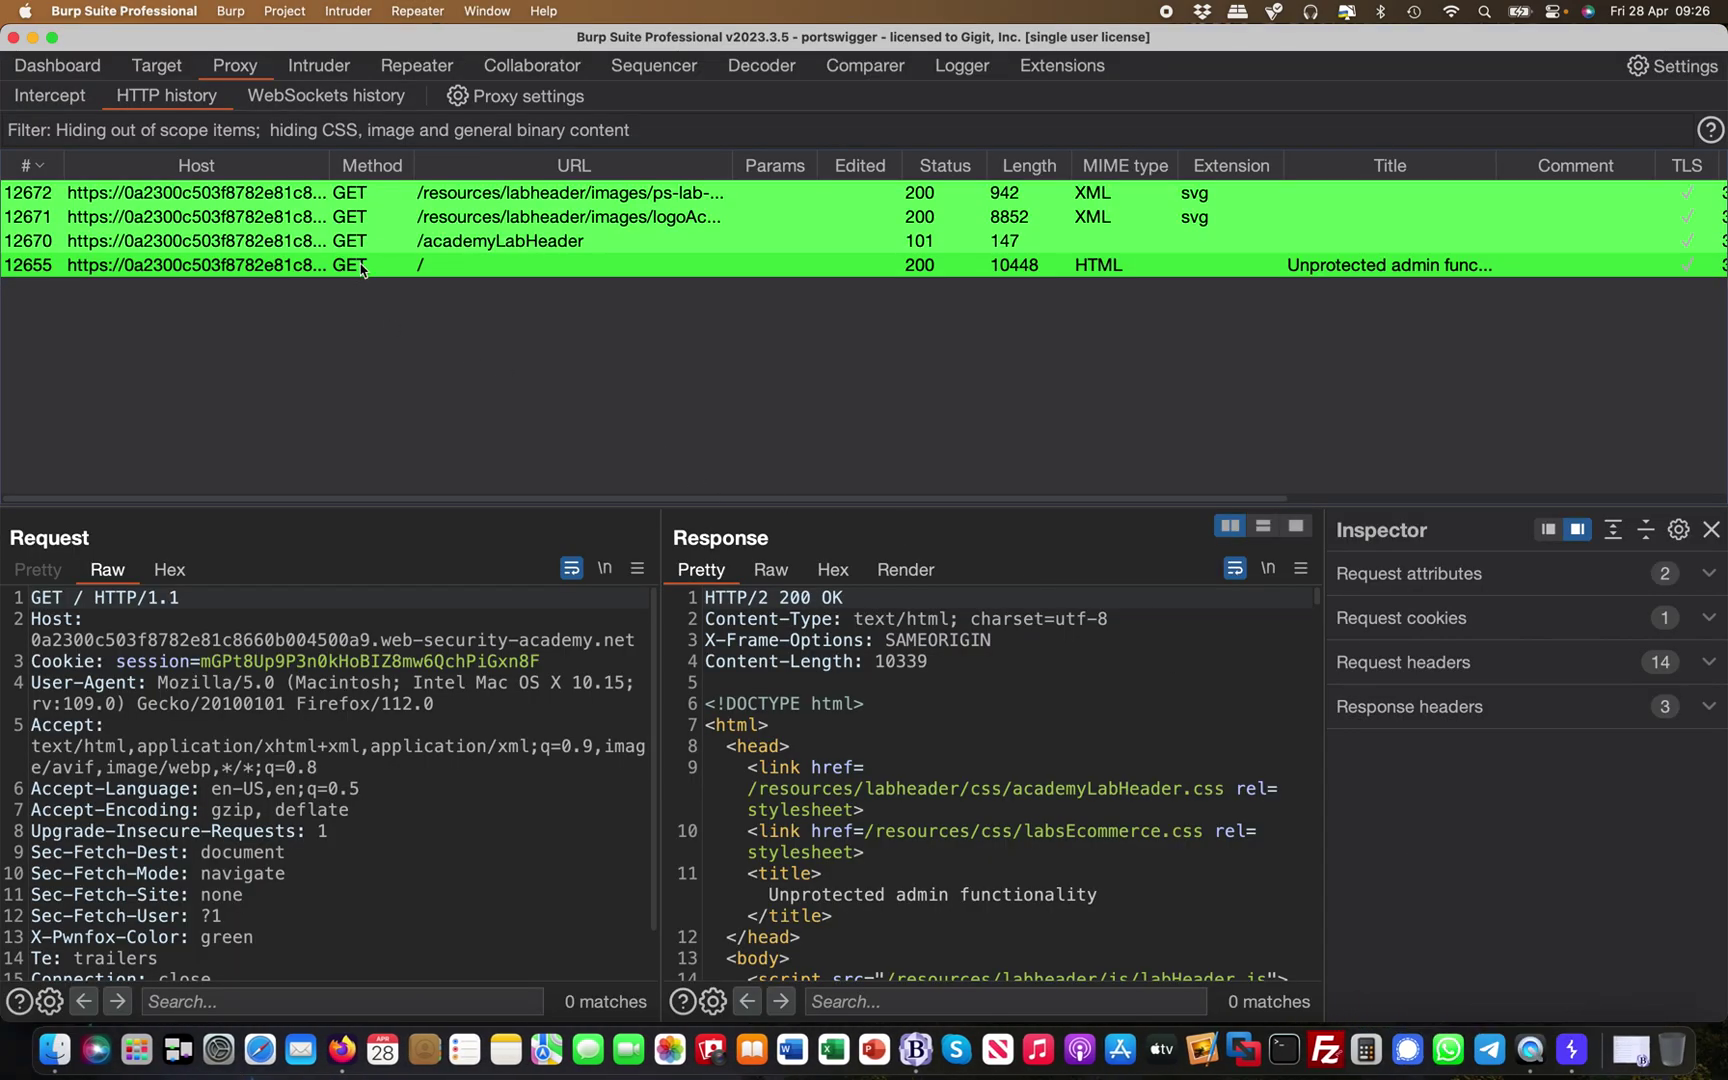
scroll(427, 802, down, 2)
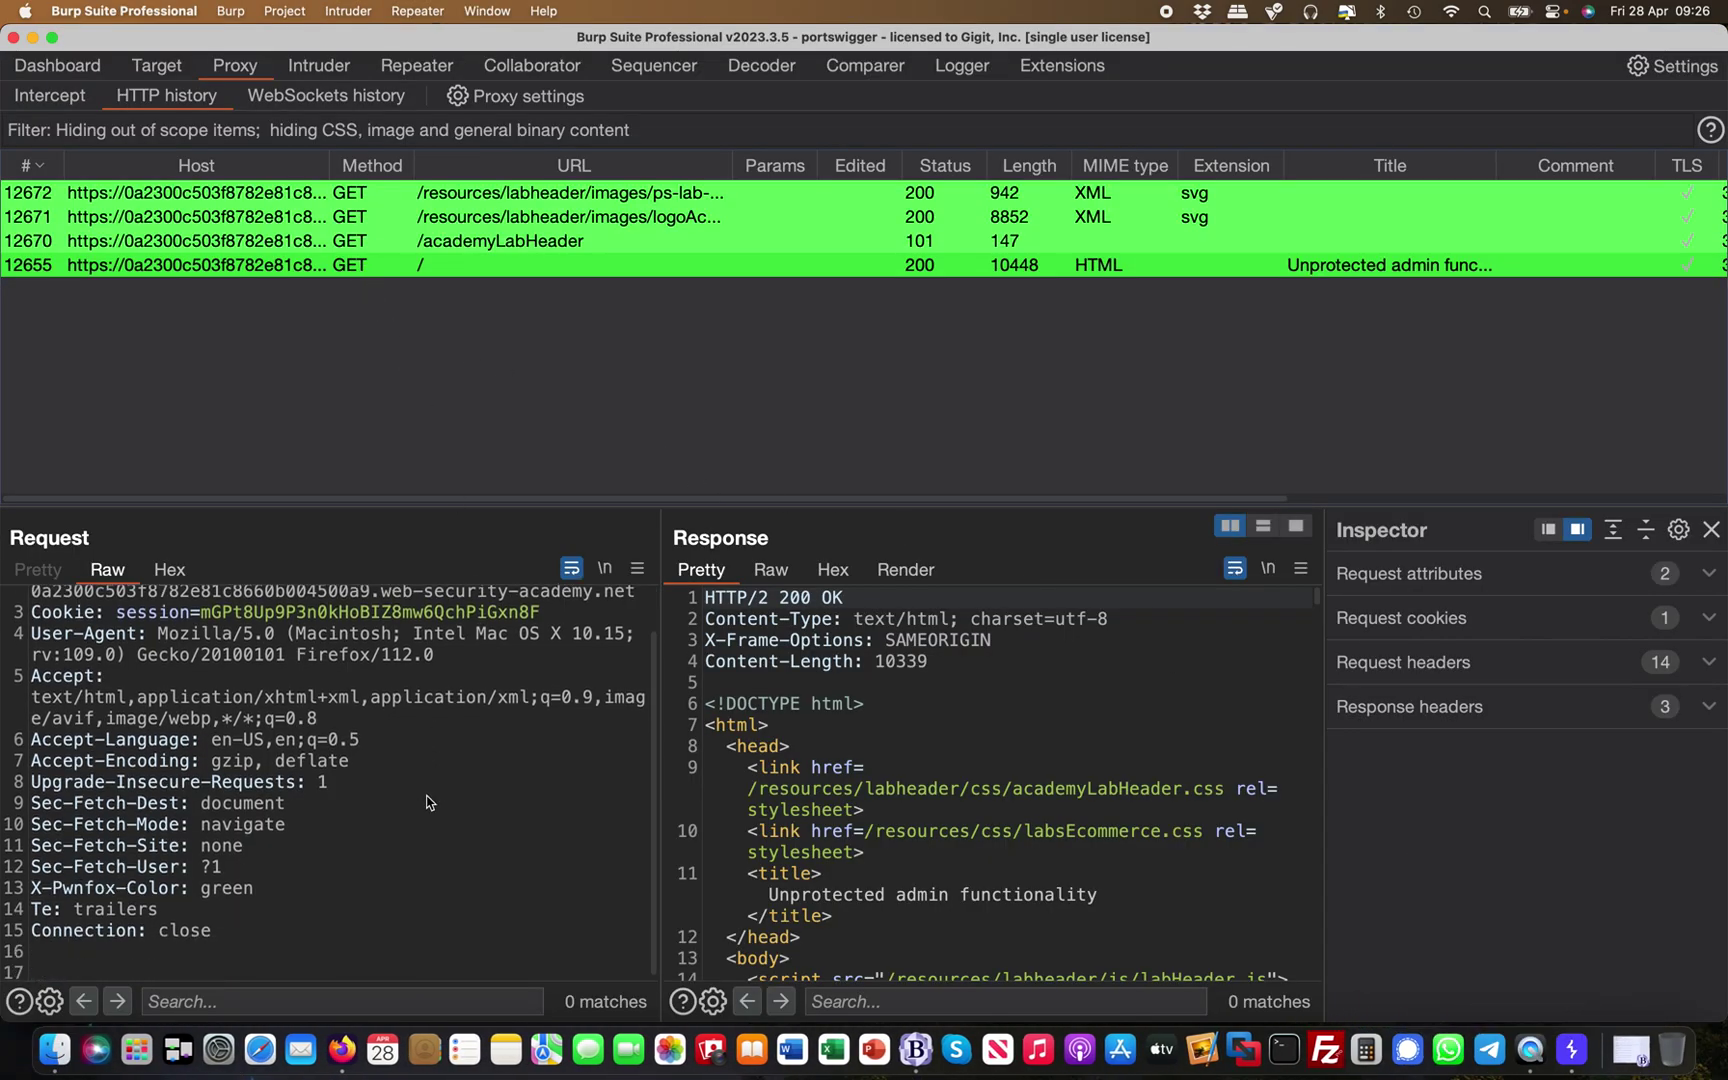
scroll(427, 802, up, 2)
drag(436, 704, 30, 682)
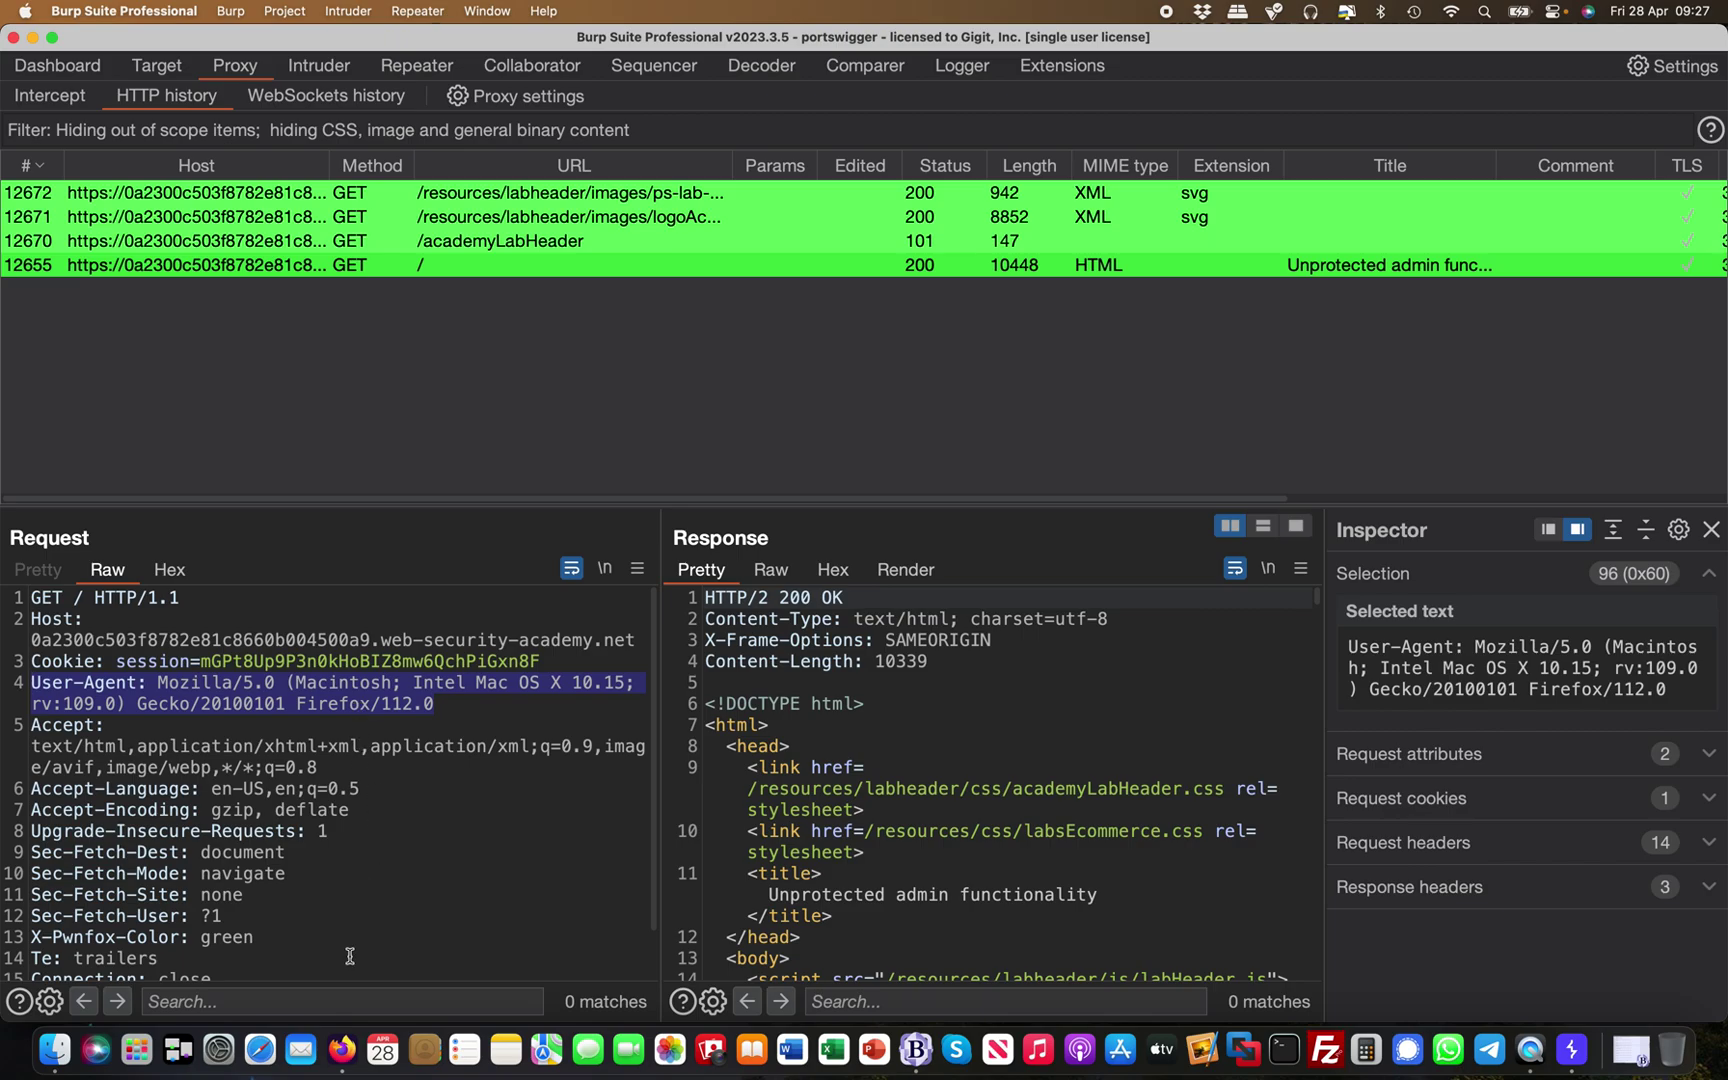
Pick the iPhone / Safari 16 preset in User-Agent Switcher and reload the lab's shop page
click(342, 1048)
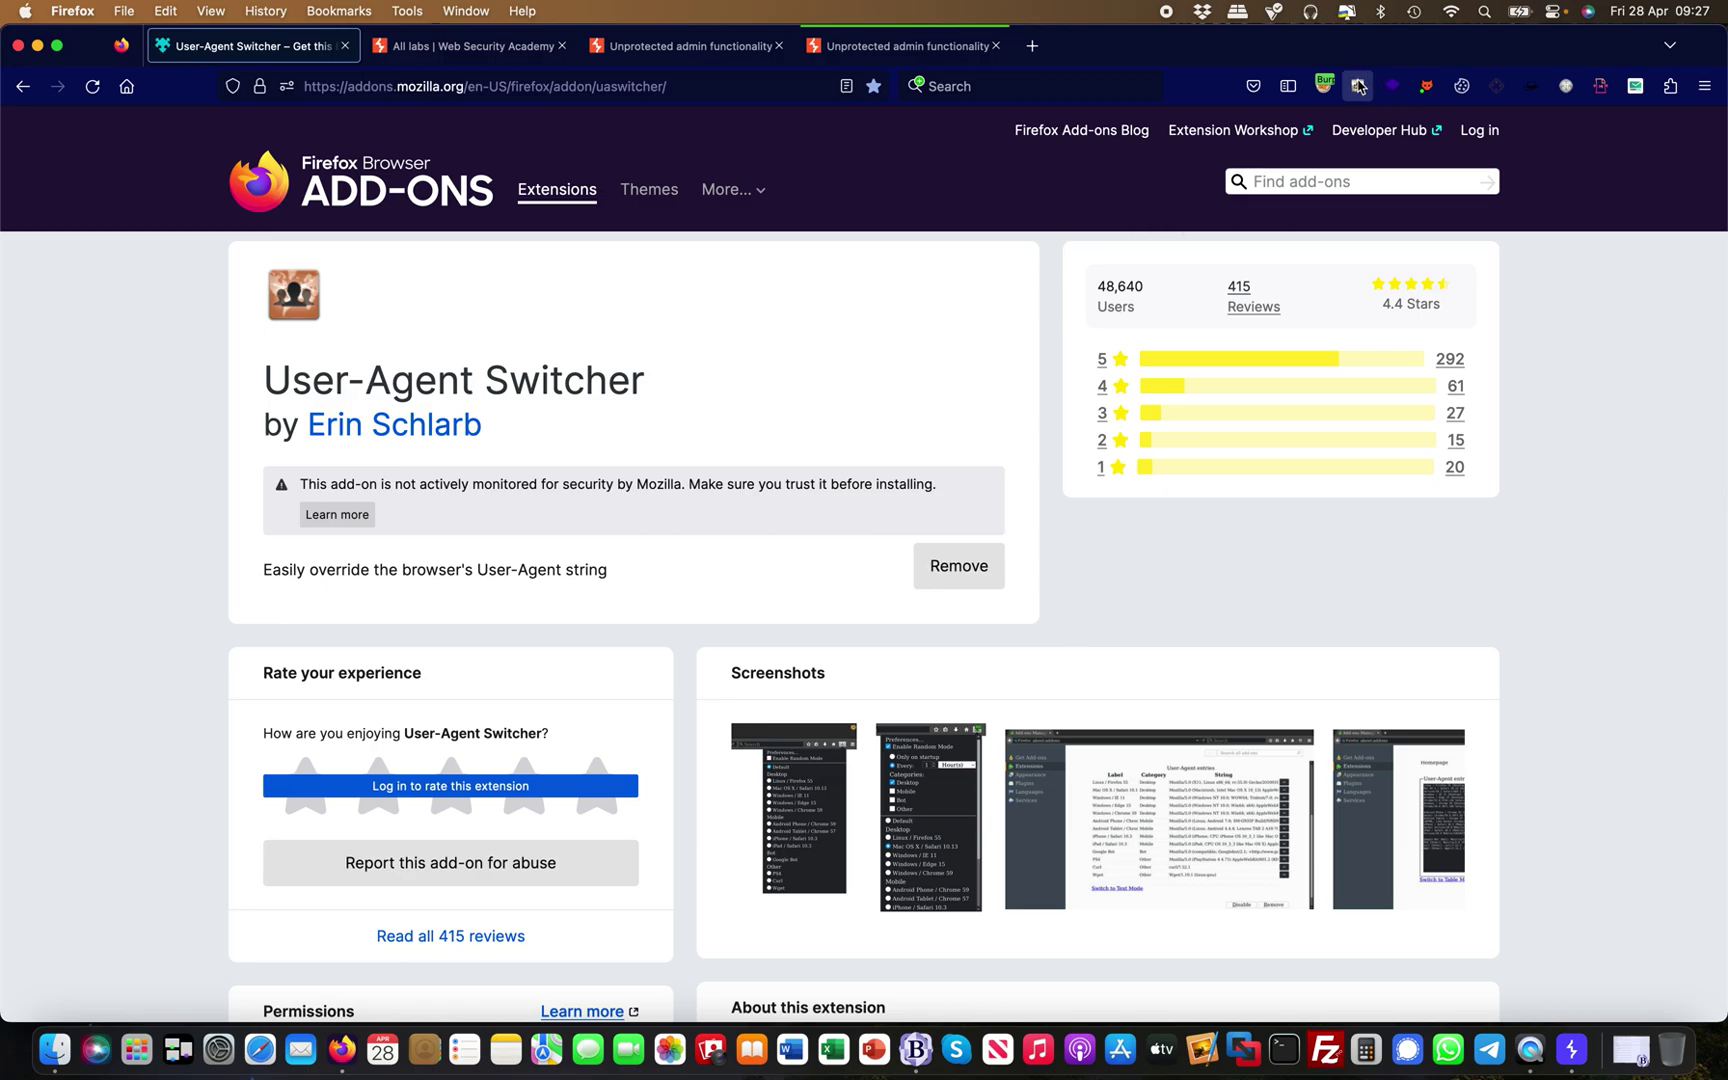
click(1358, 86)
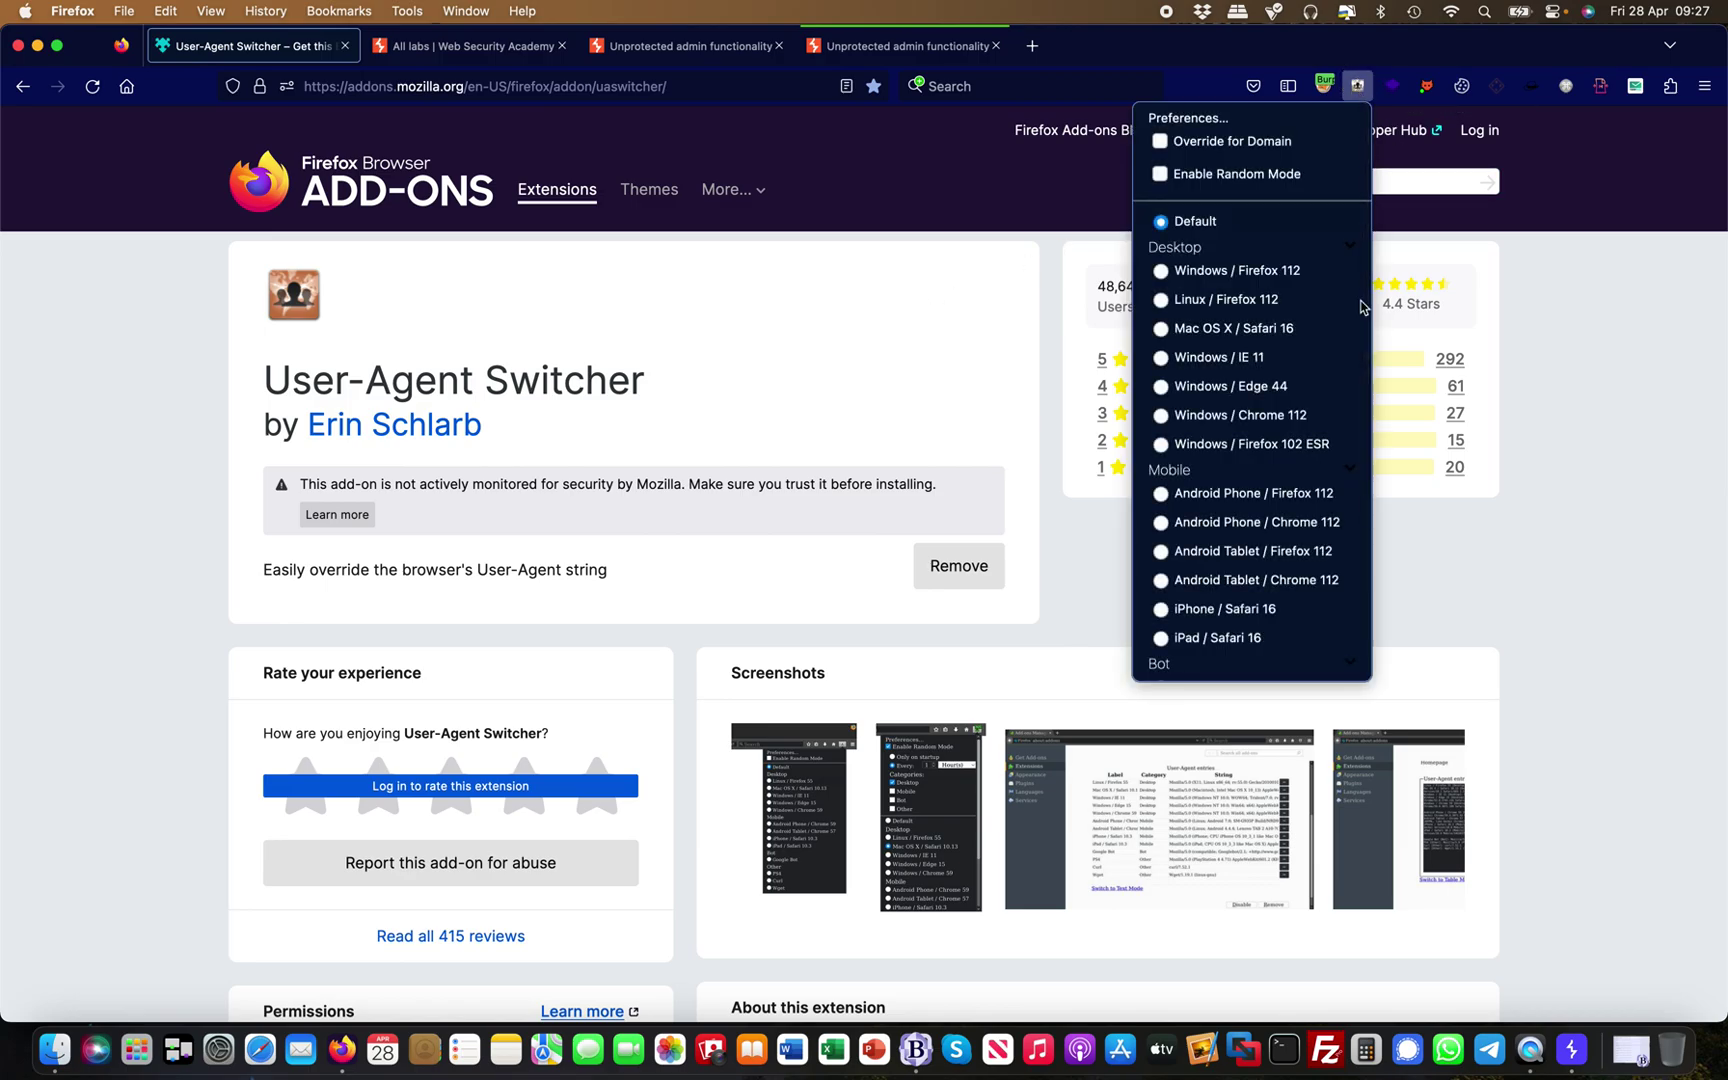
scroll(1295, 461, down, 2)
scroll(1295, 461, down, 5)
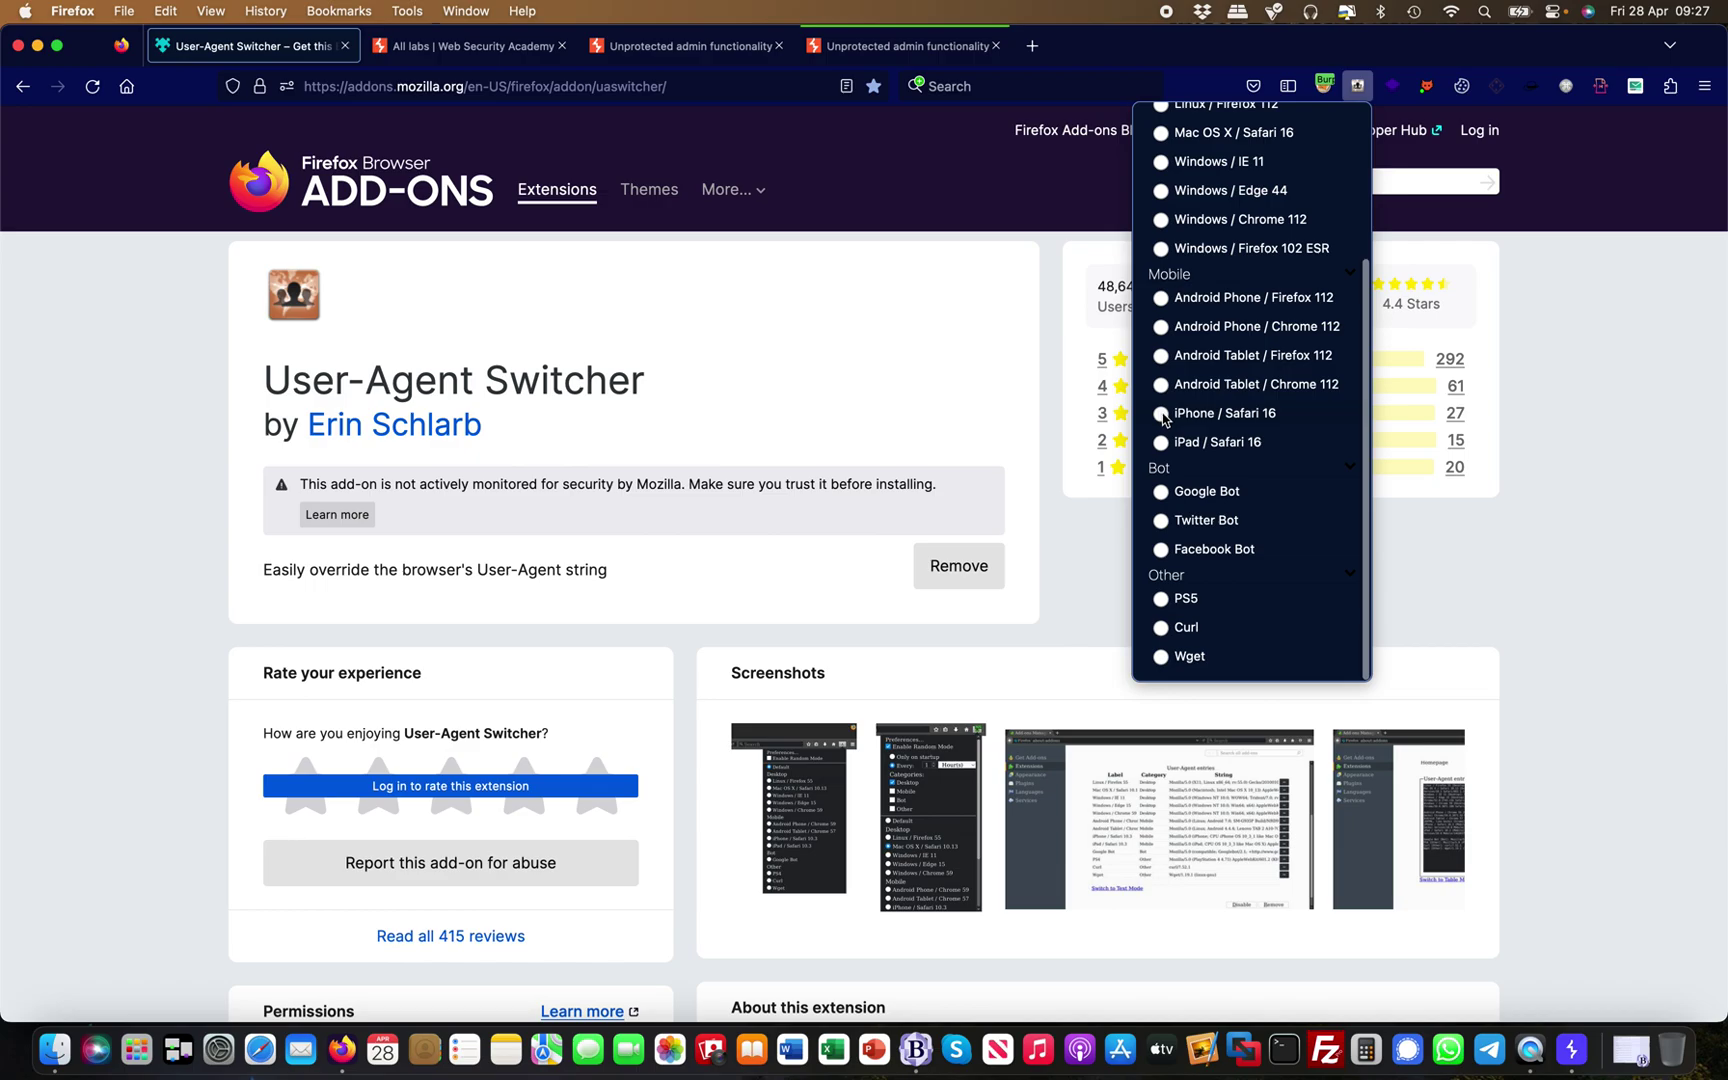
click(1162, 415)
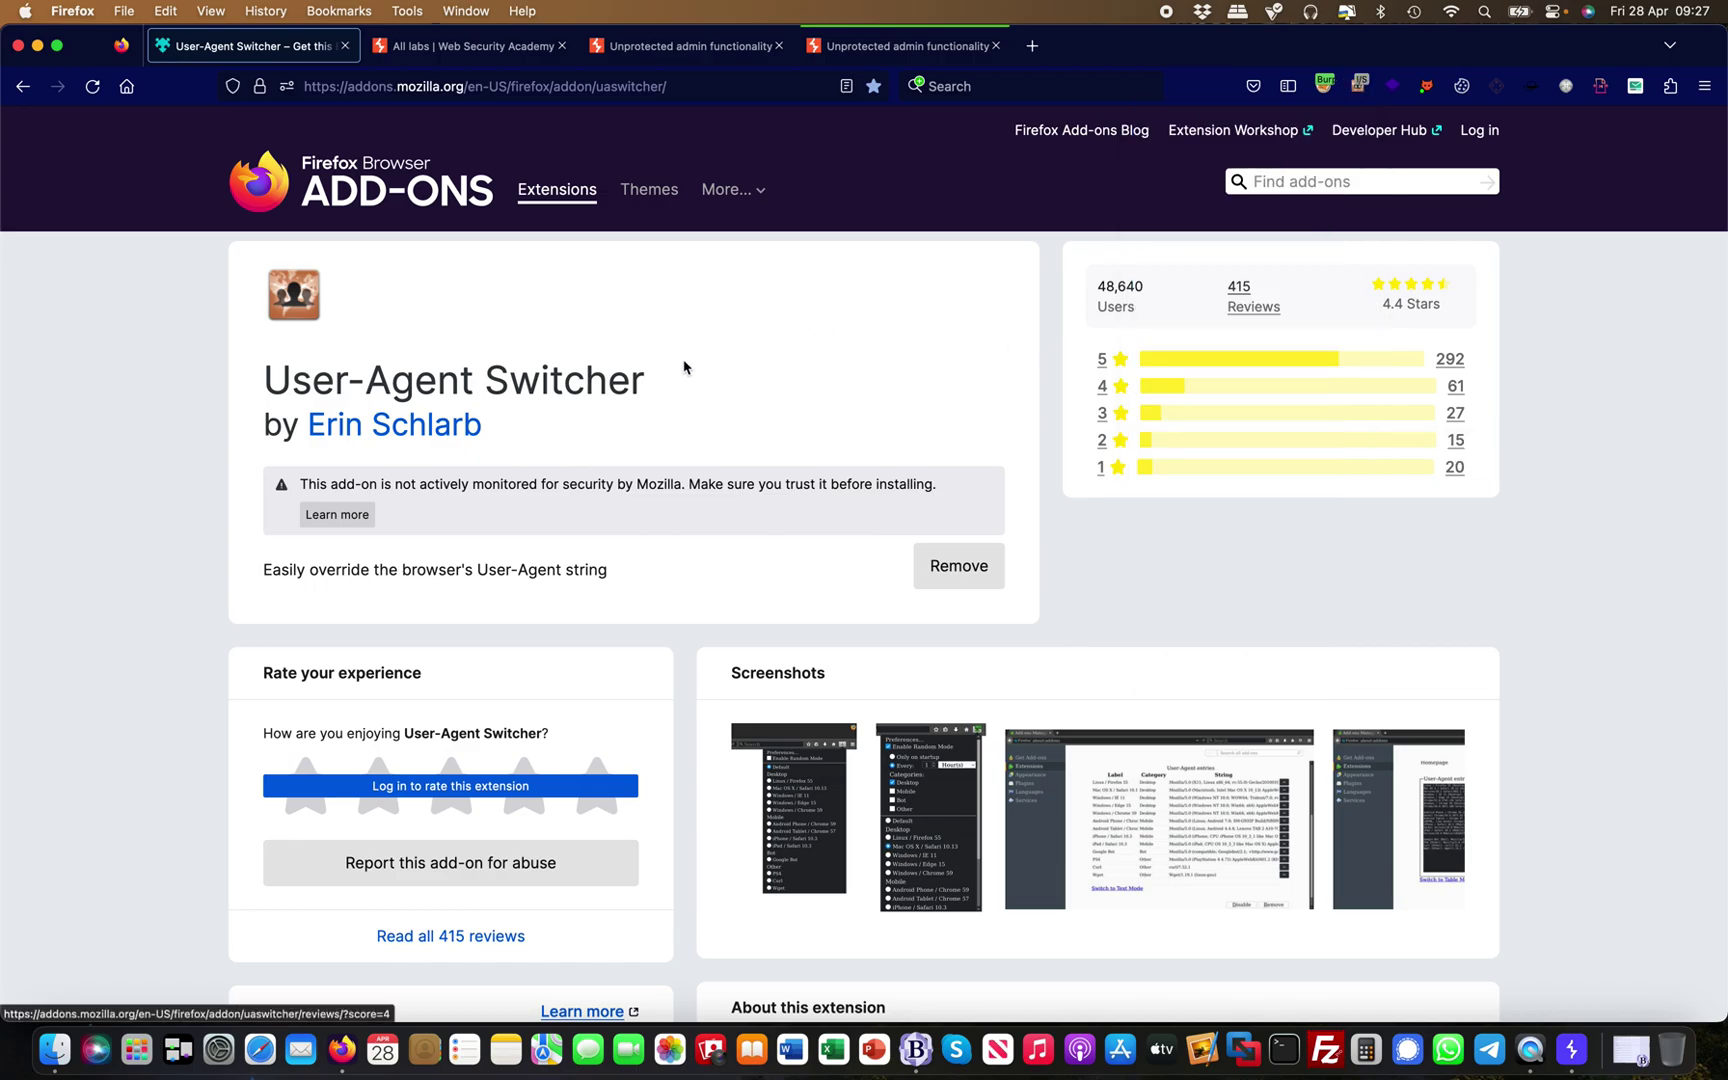
click(929, 46)
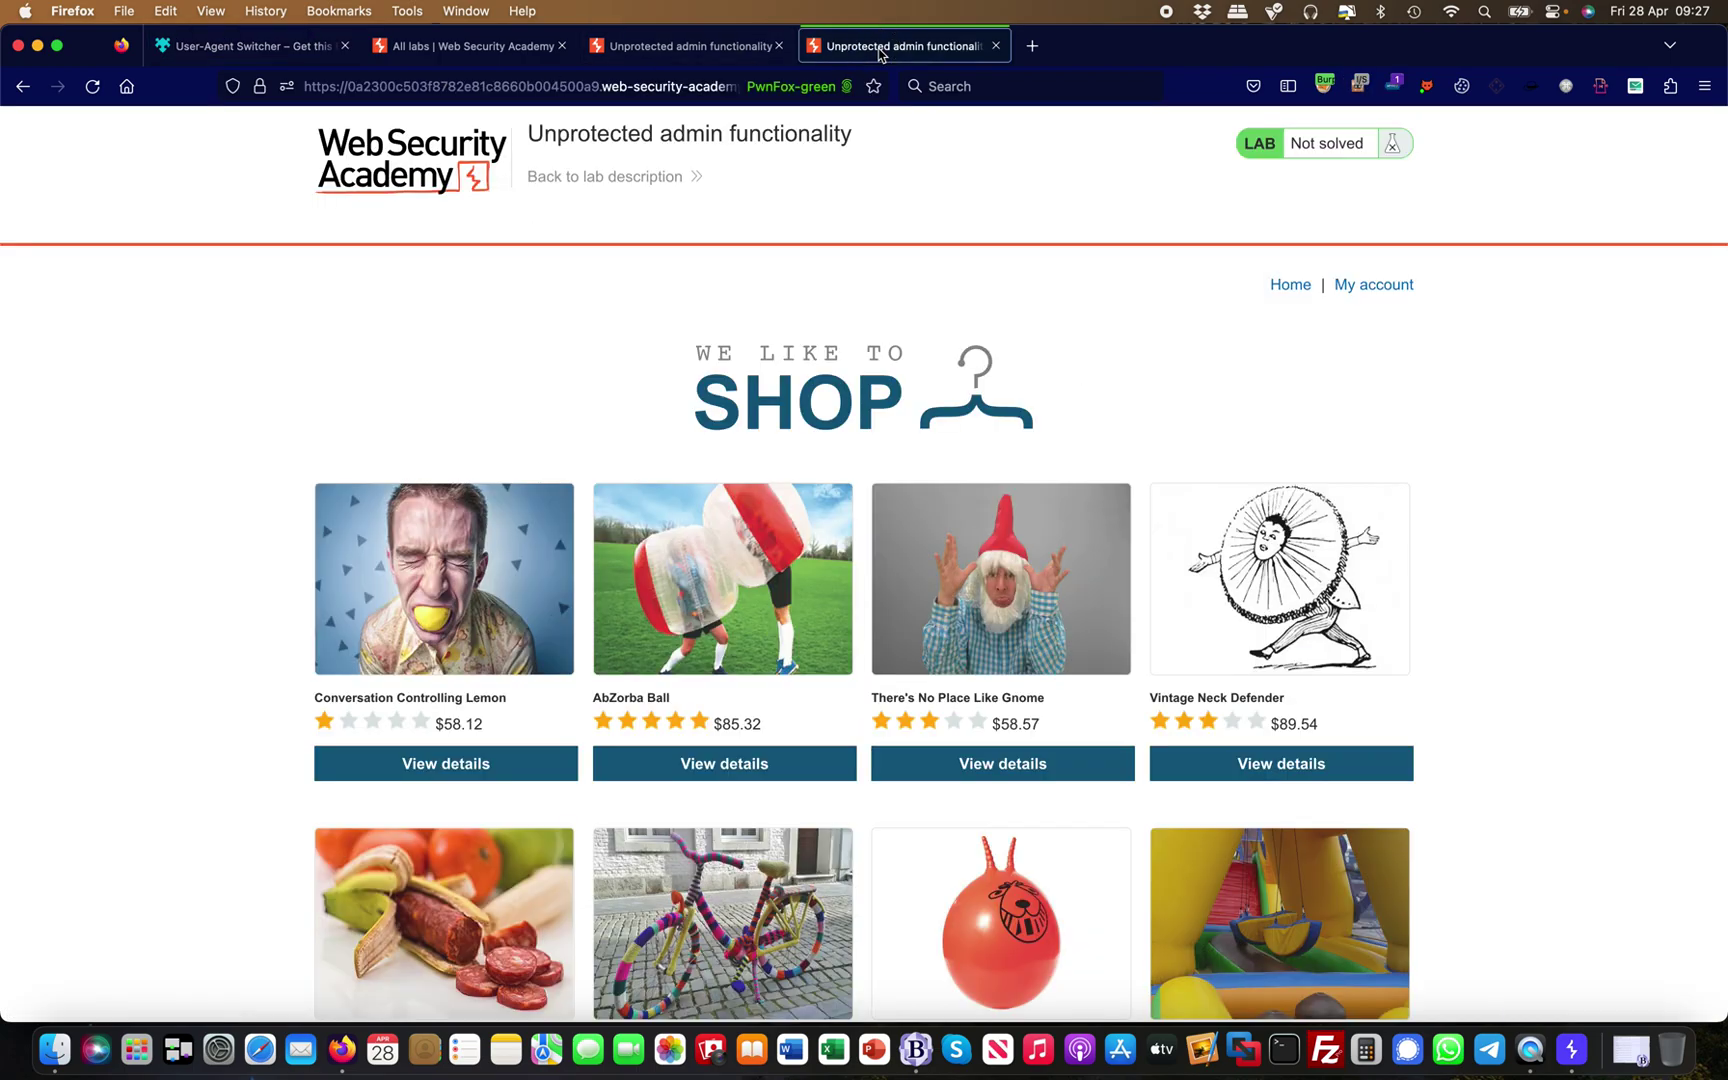
click(91, 87)
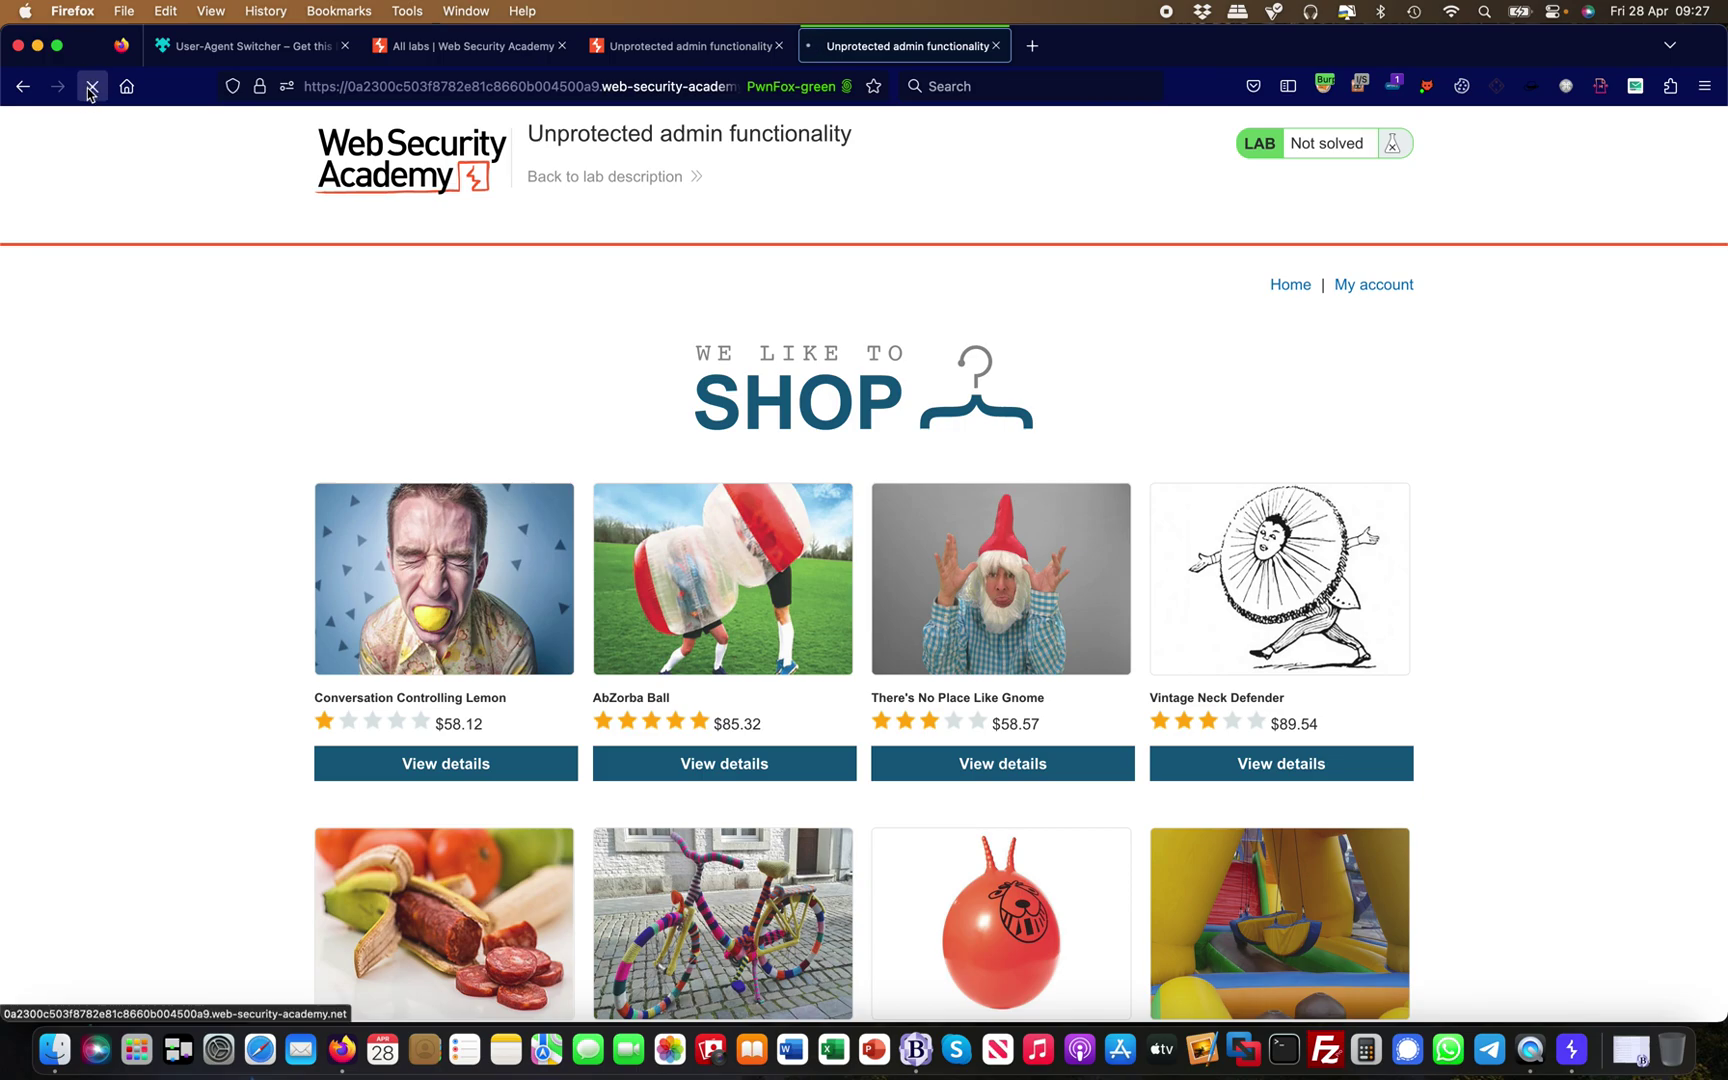
Select request 12694 and highlight 'iPhone;' in its User-Agent header
click(1565, 1035)
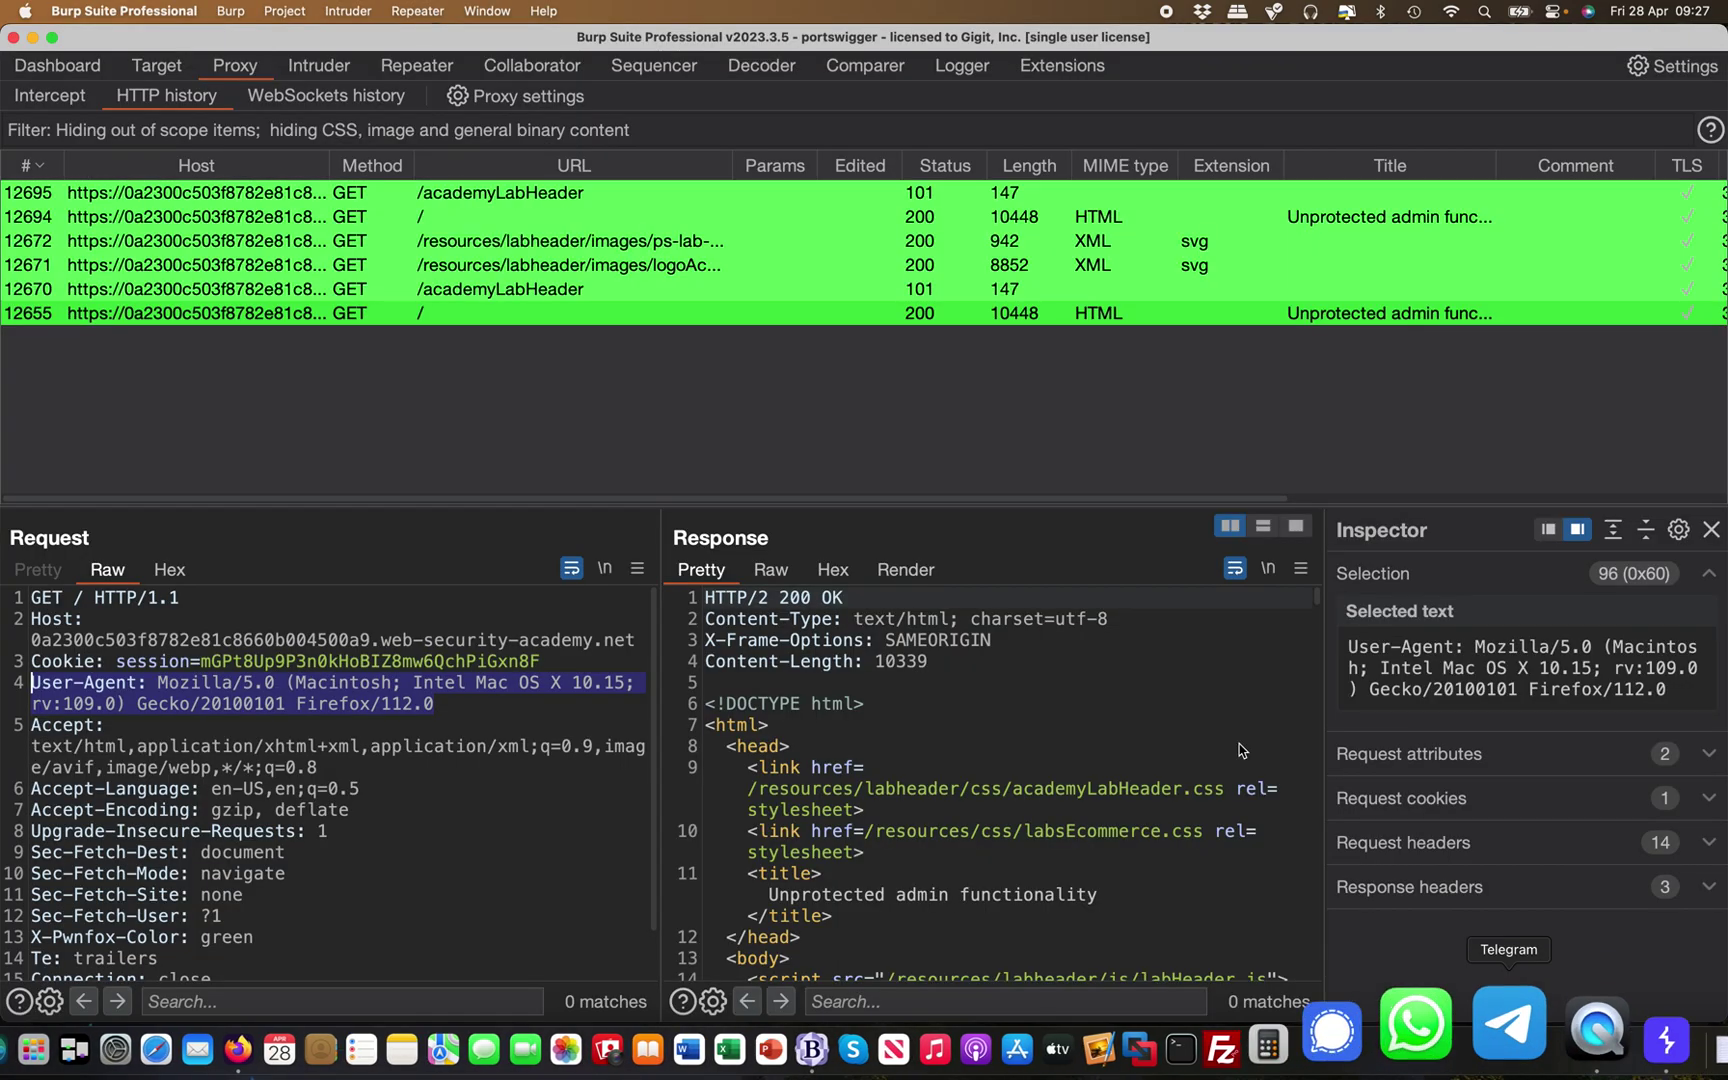
click(358, 220)
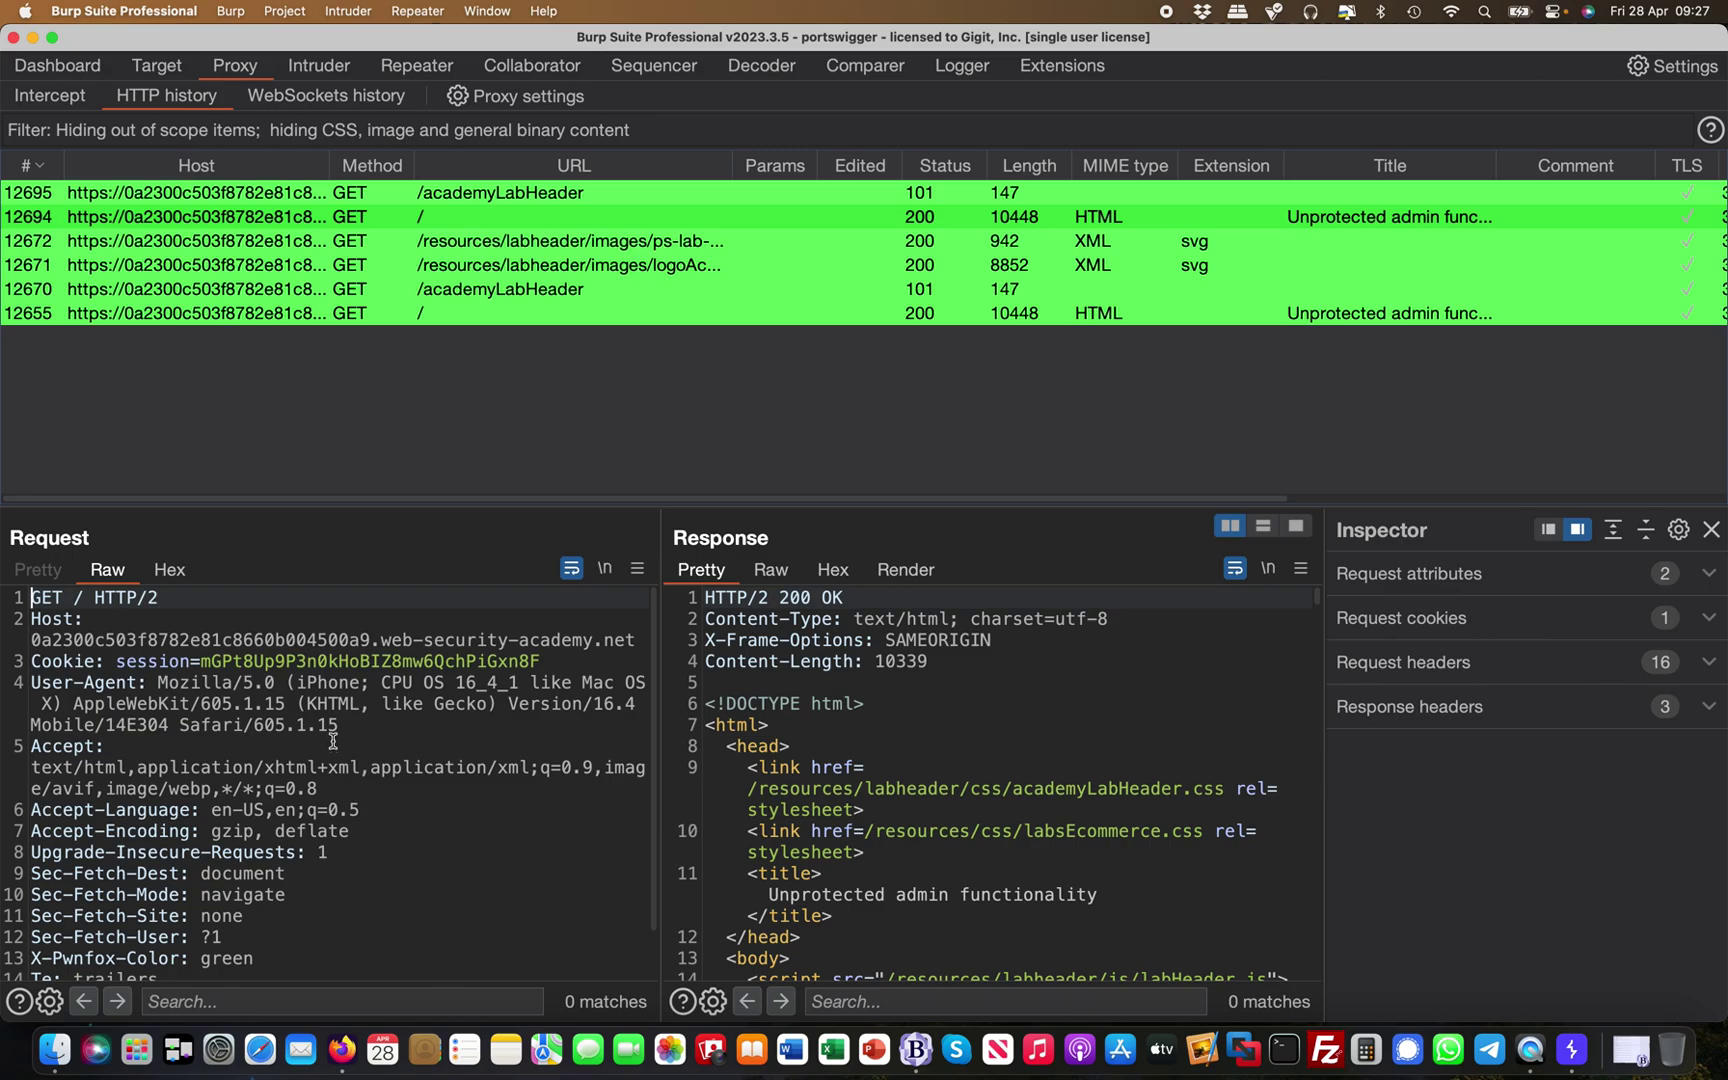
drag(296, 682, 369, 682)
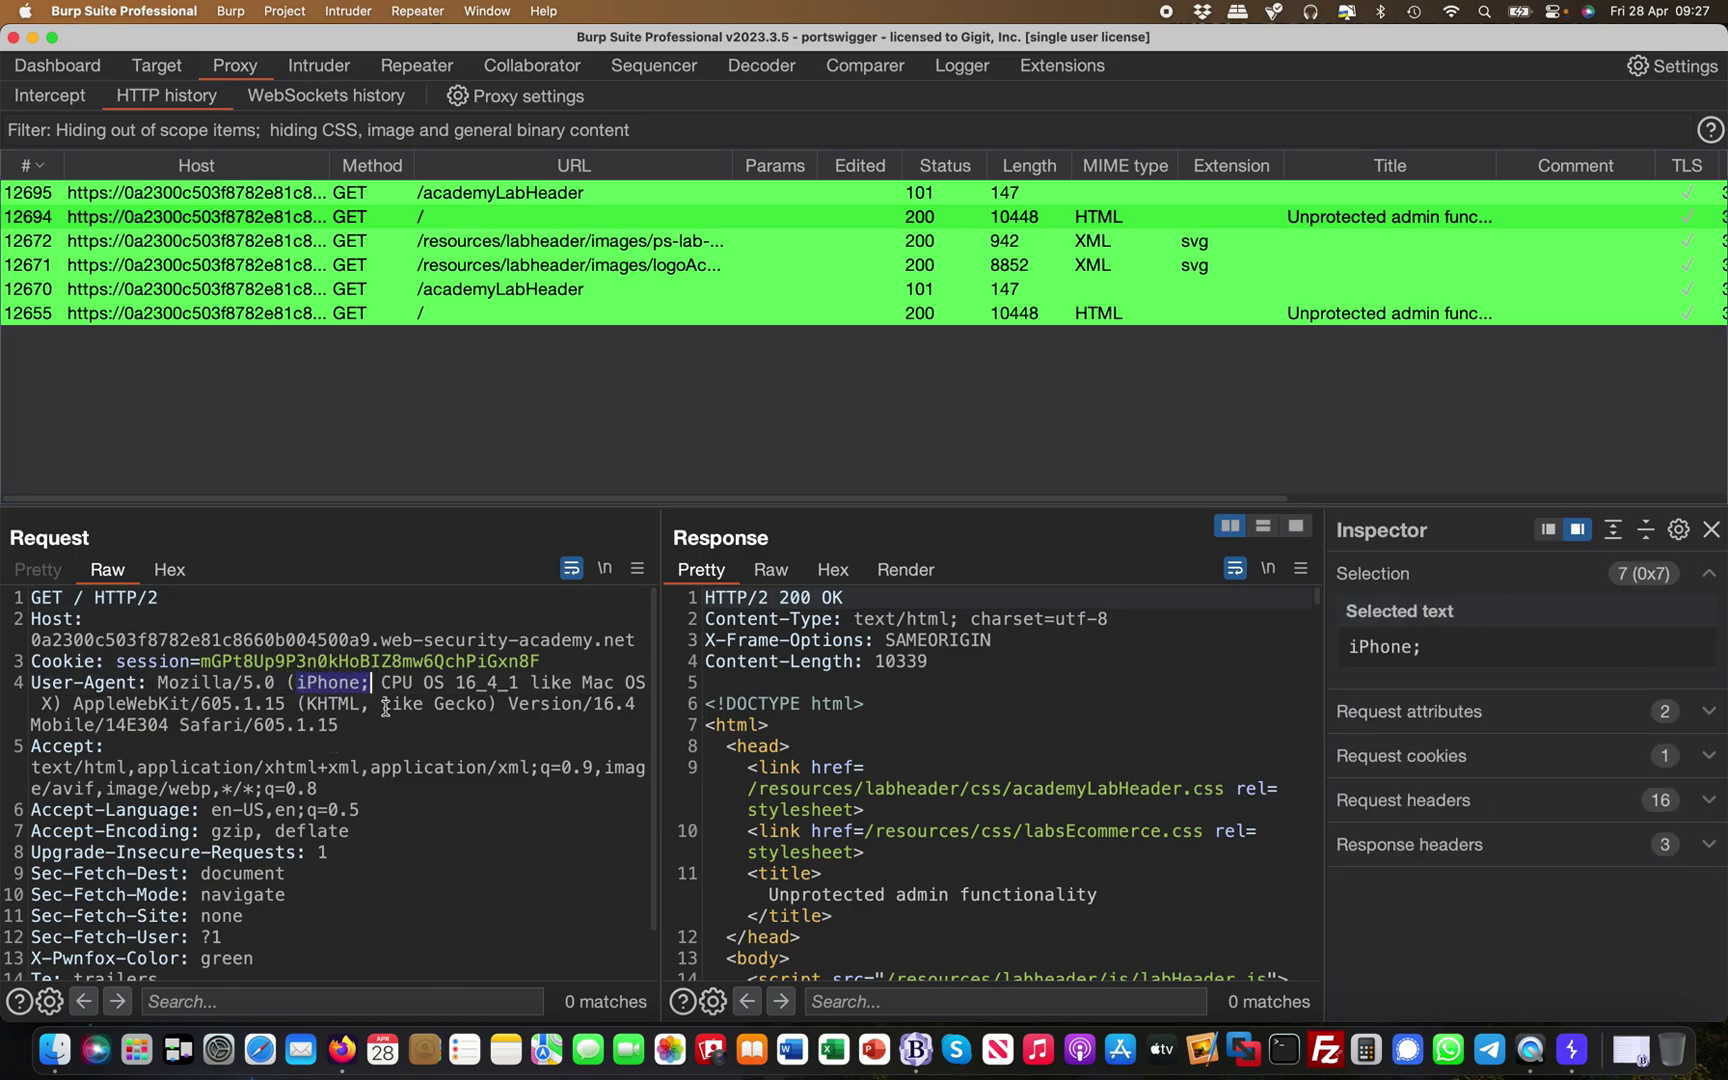
Preview the returned shop page in the Render view, then go back to Pretty
click(906, 569)
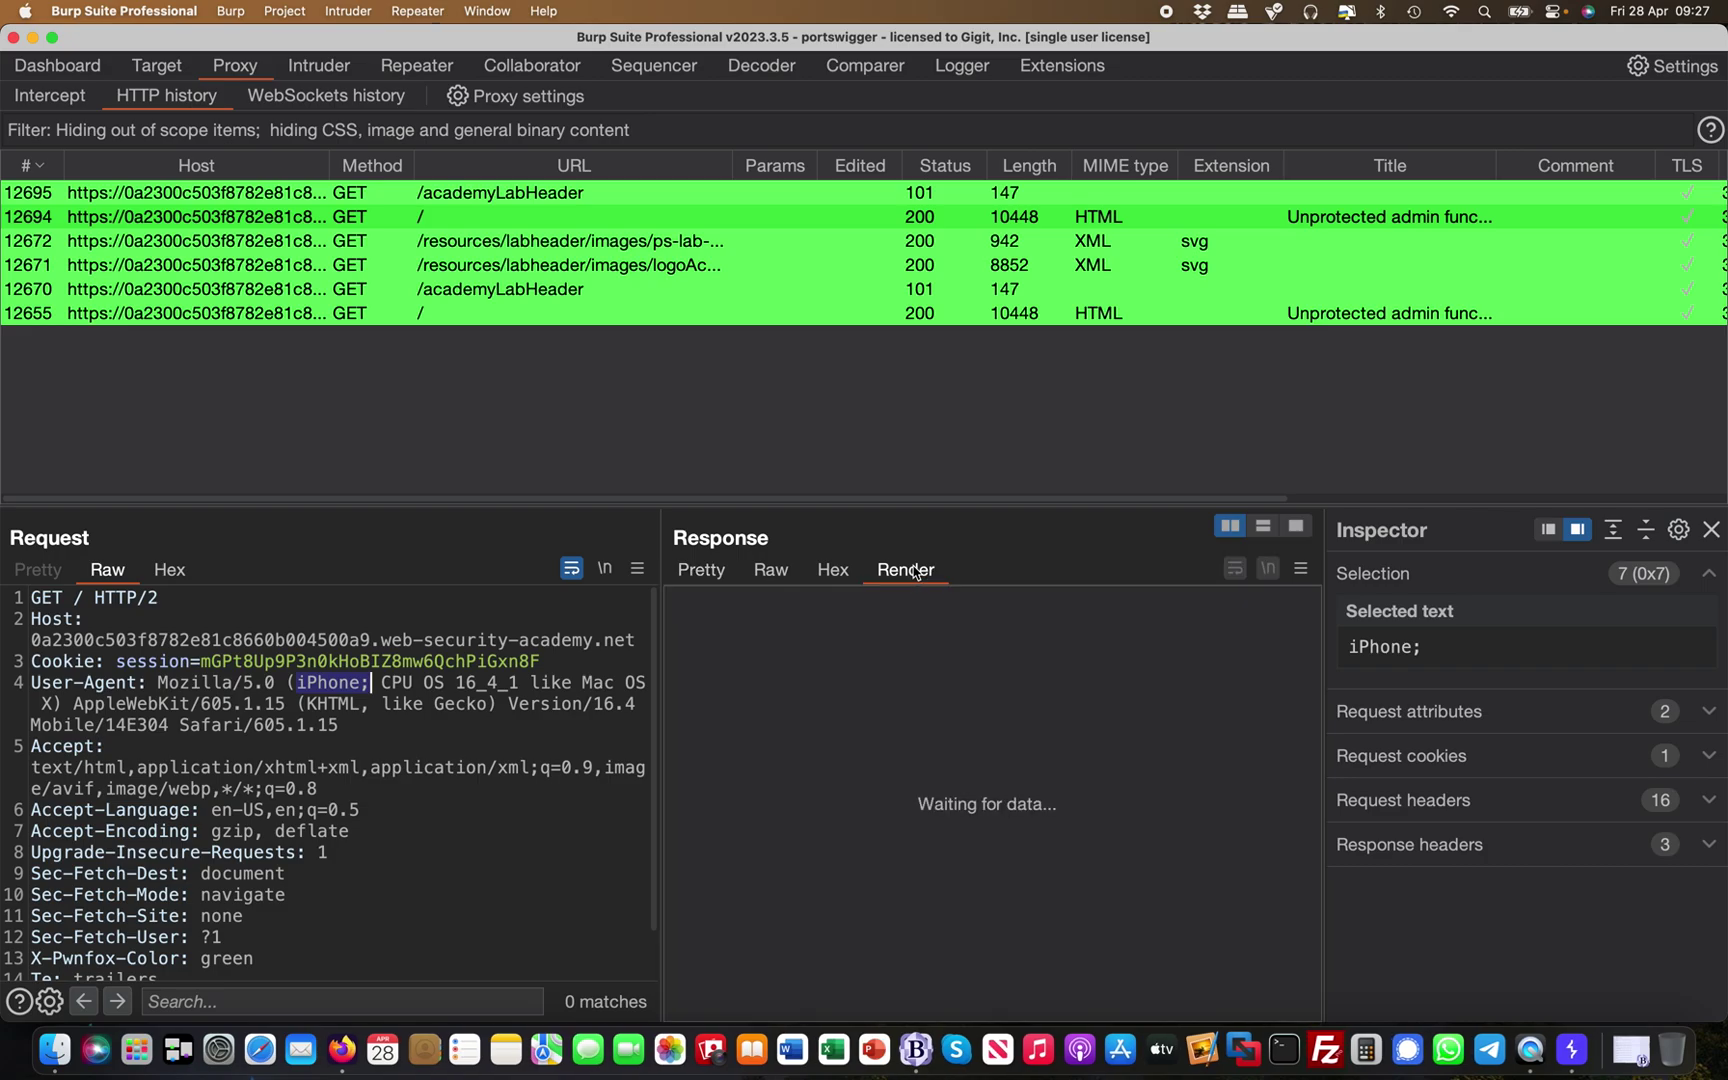
scroll(1030, 795, down, 10)
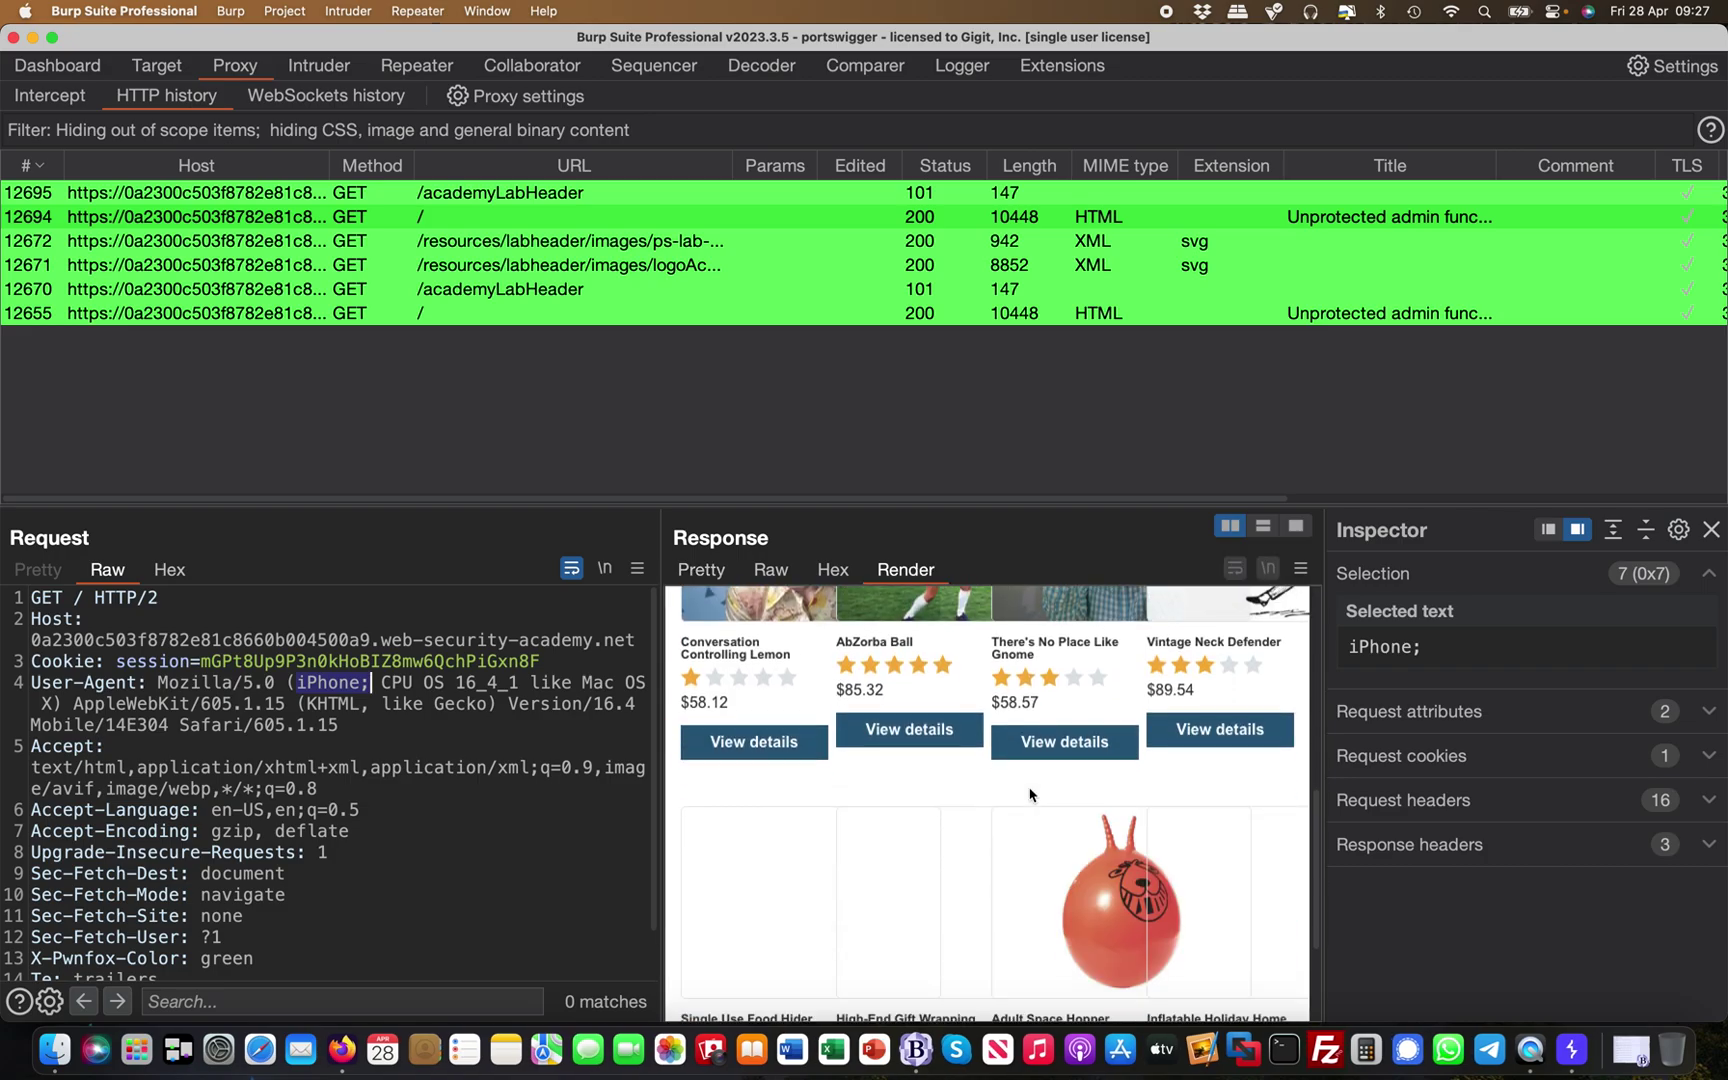
scroll(1030, 795, down, 2)
scroll(1030, 795, up, 10)
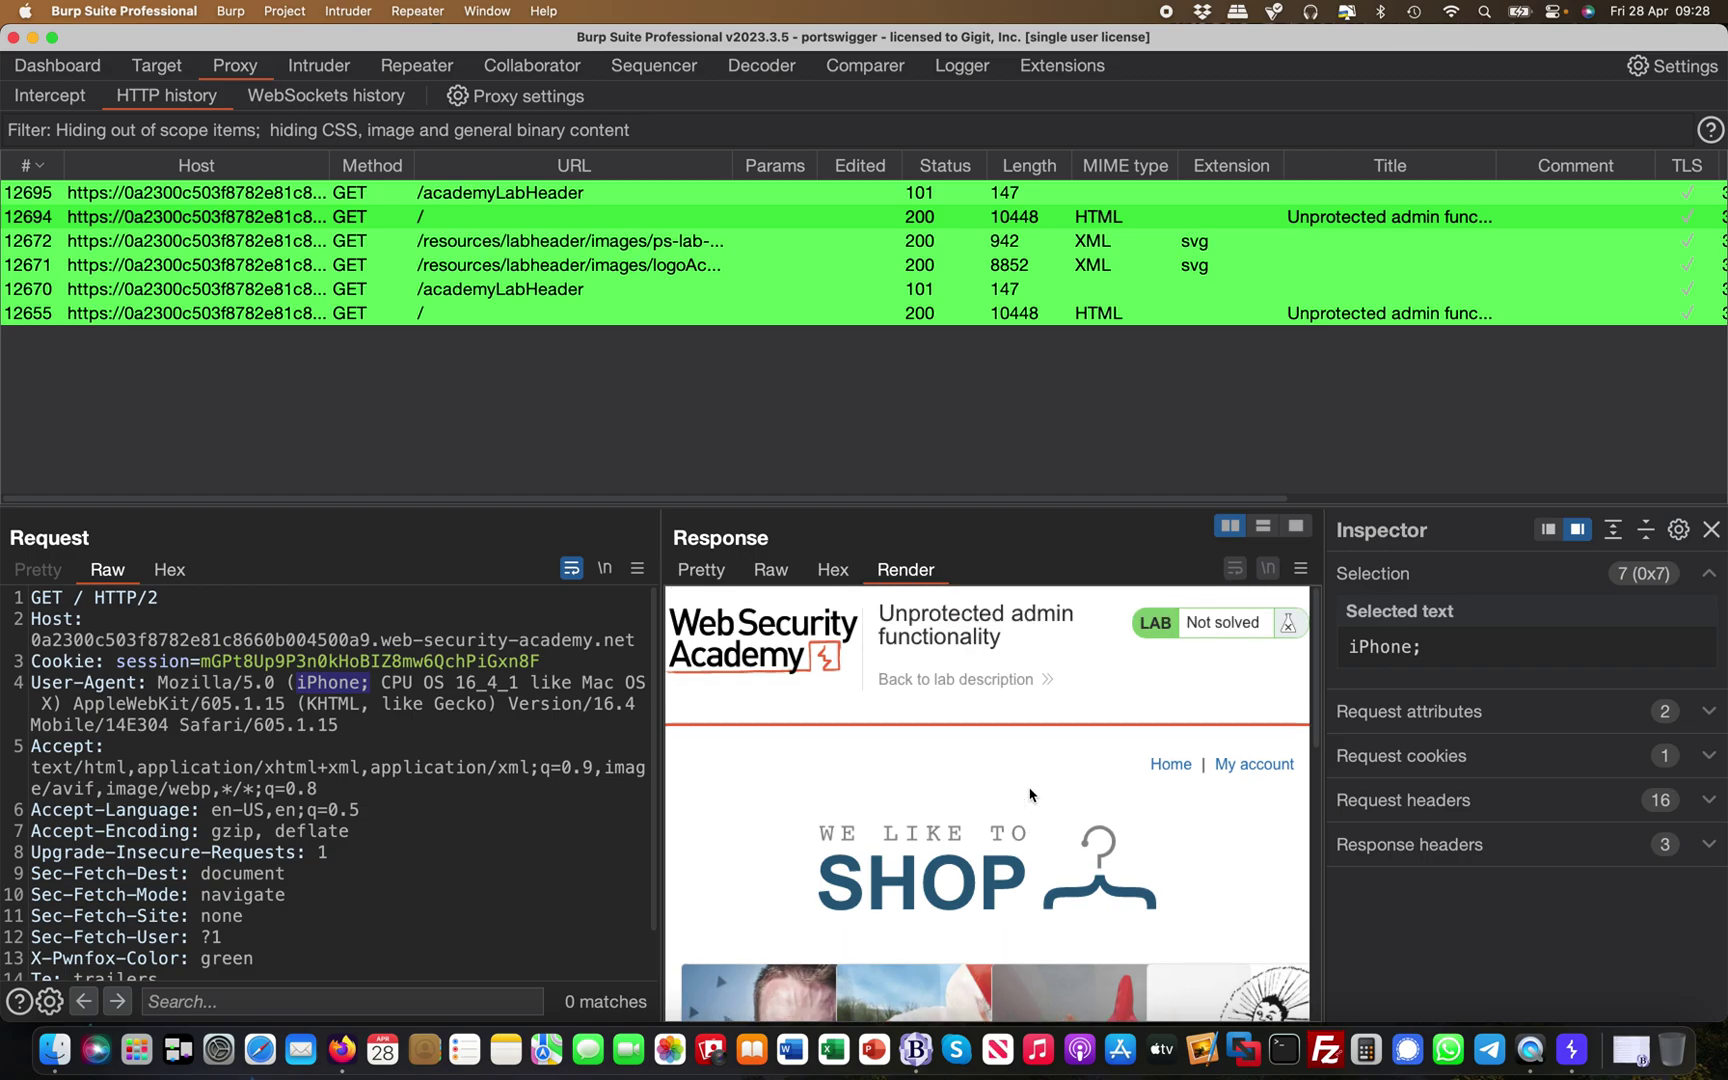
scroll(1030, 795, down, 5)
scroll(1030, 795, up, 5)
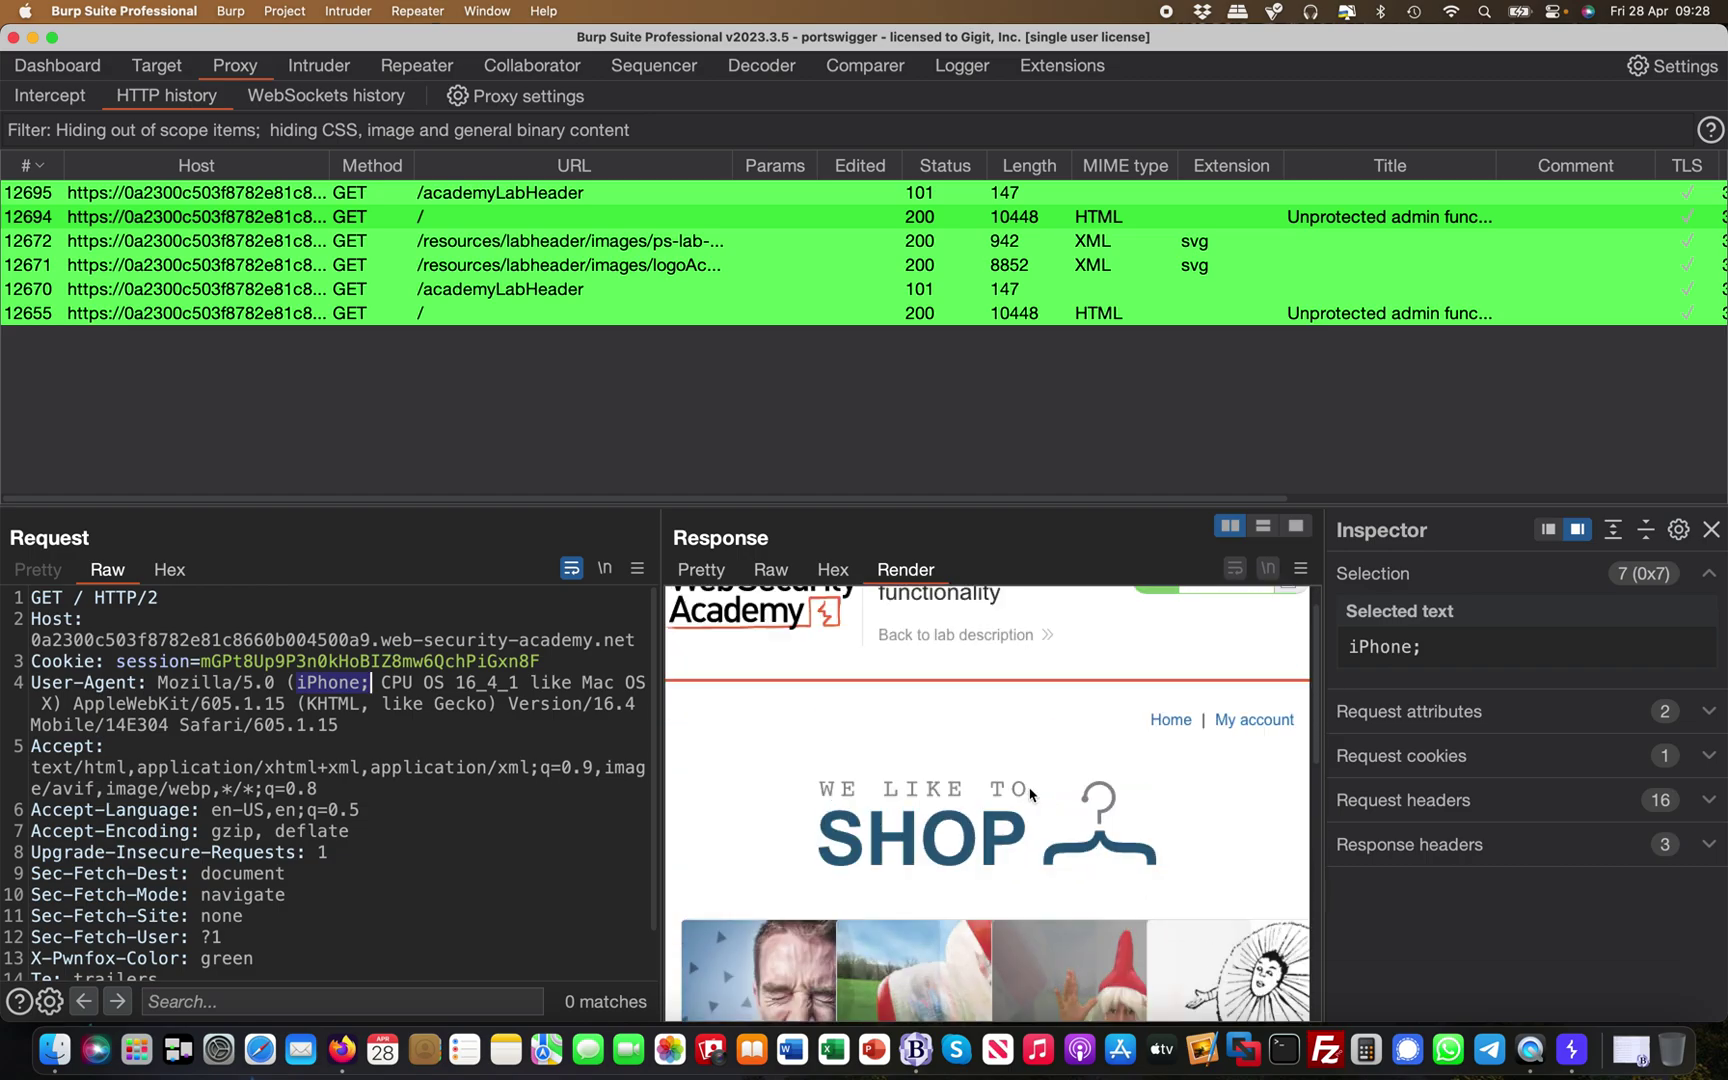
scroll(1030, 795, up, 2)
click(701, 569)
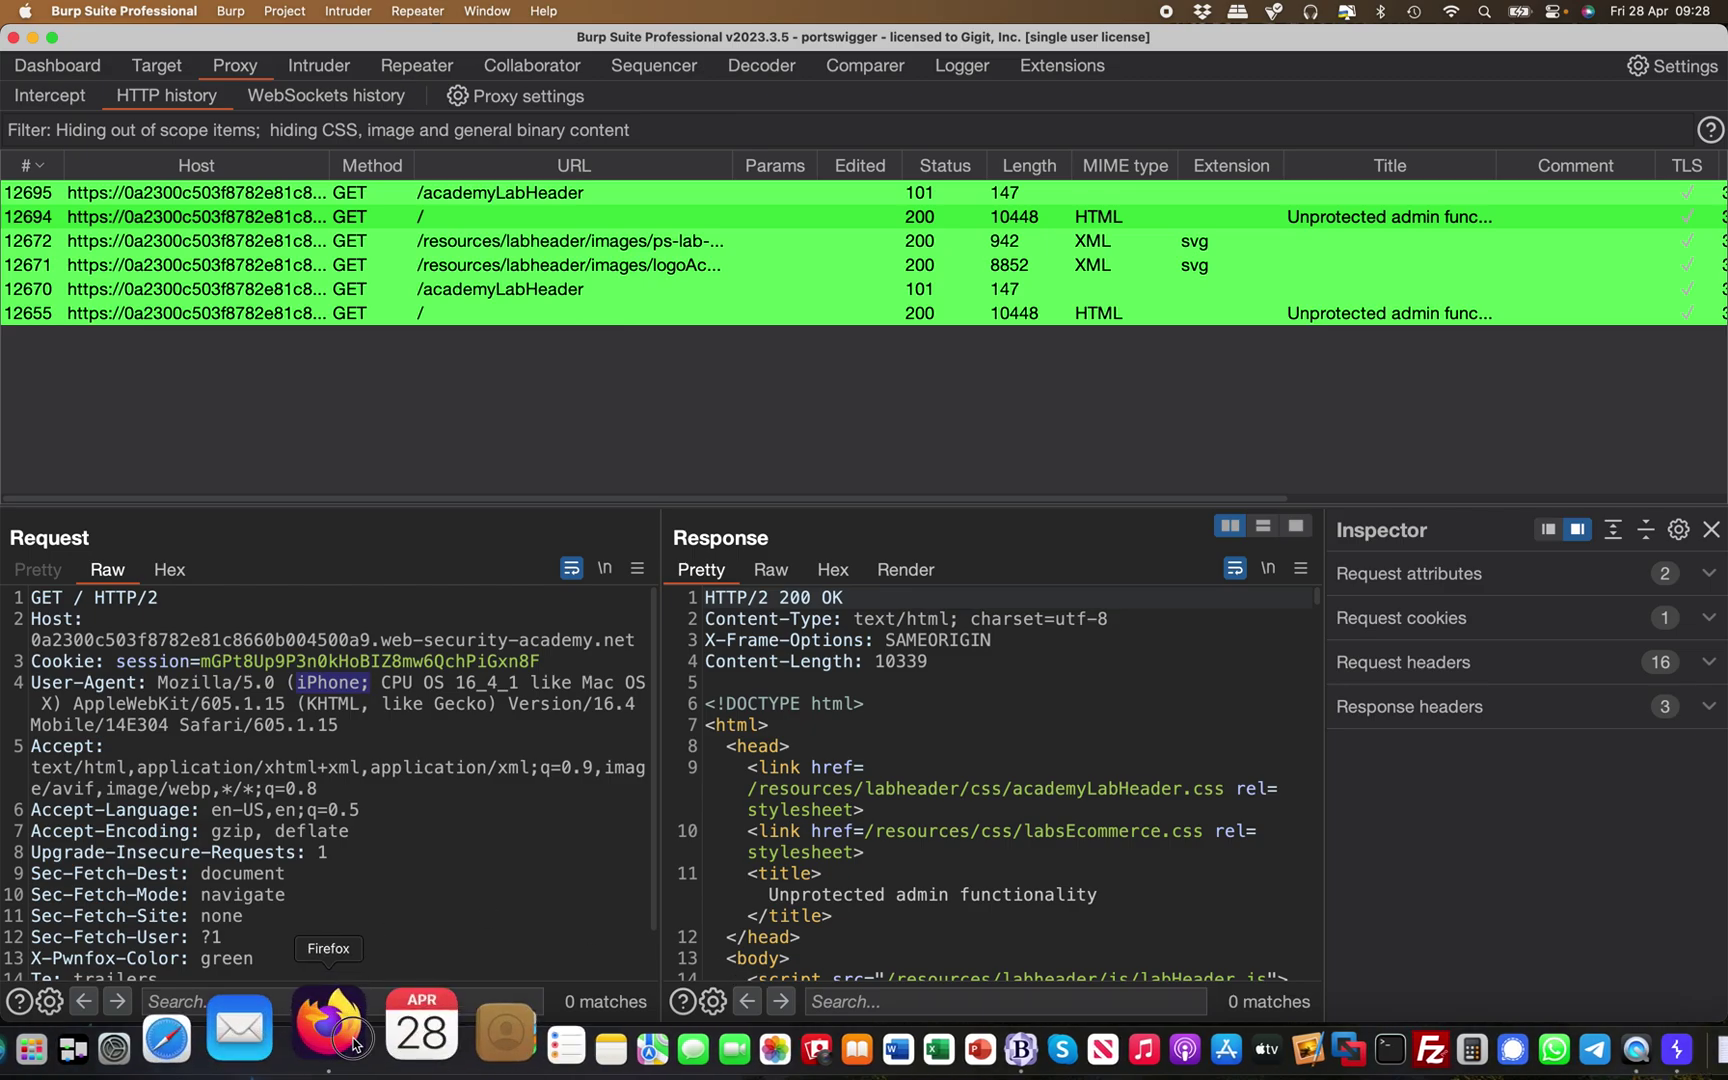
Select the Android Phone / Firefox 112 preset in User-Agent Switcher and reload the shop page
click(355, 1022)
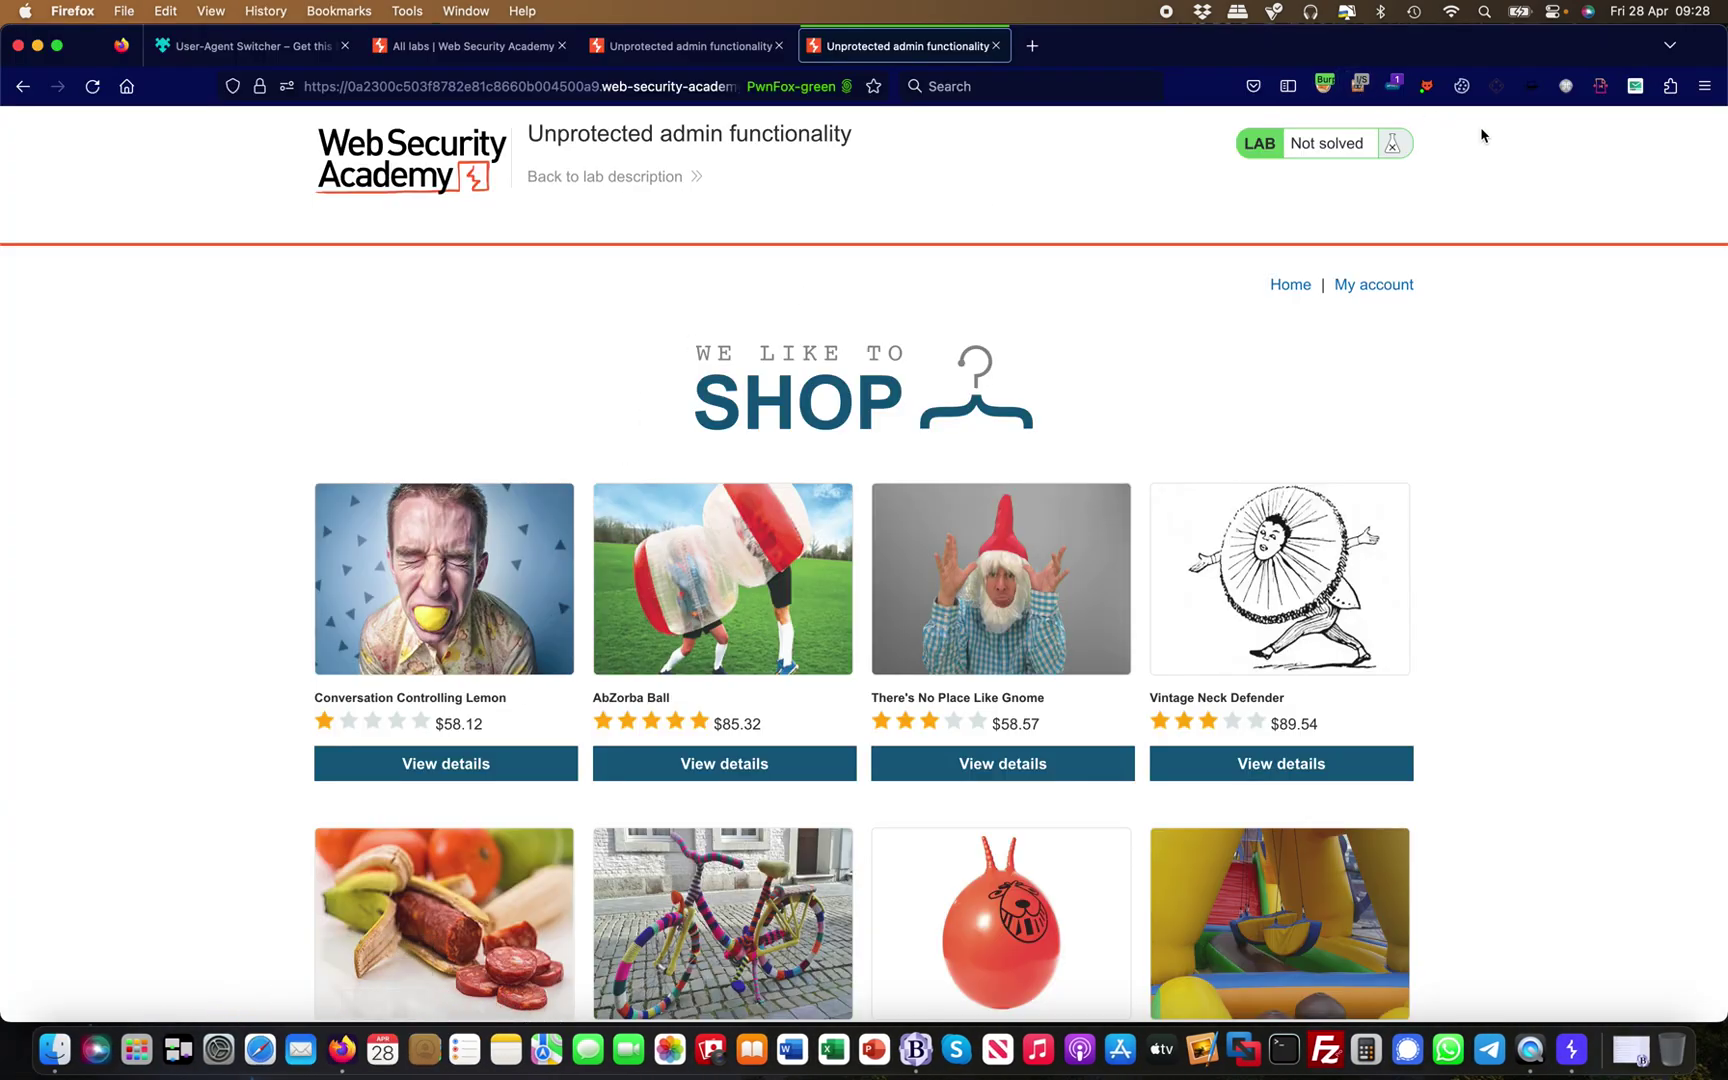
click(1358, 85)
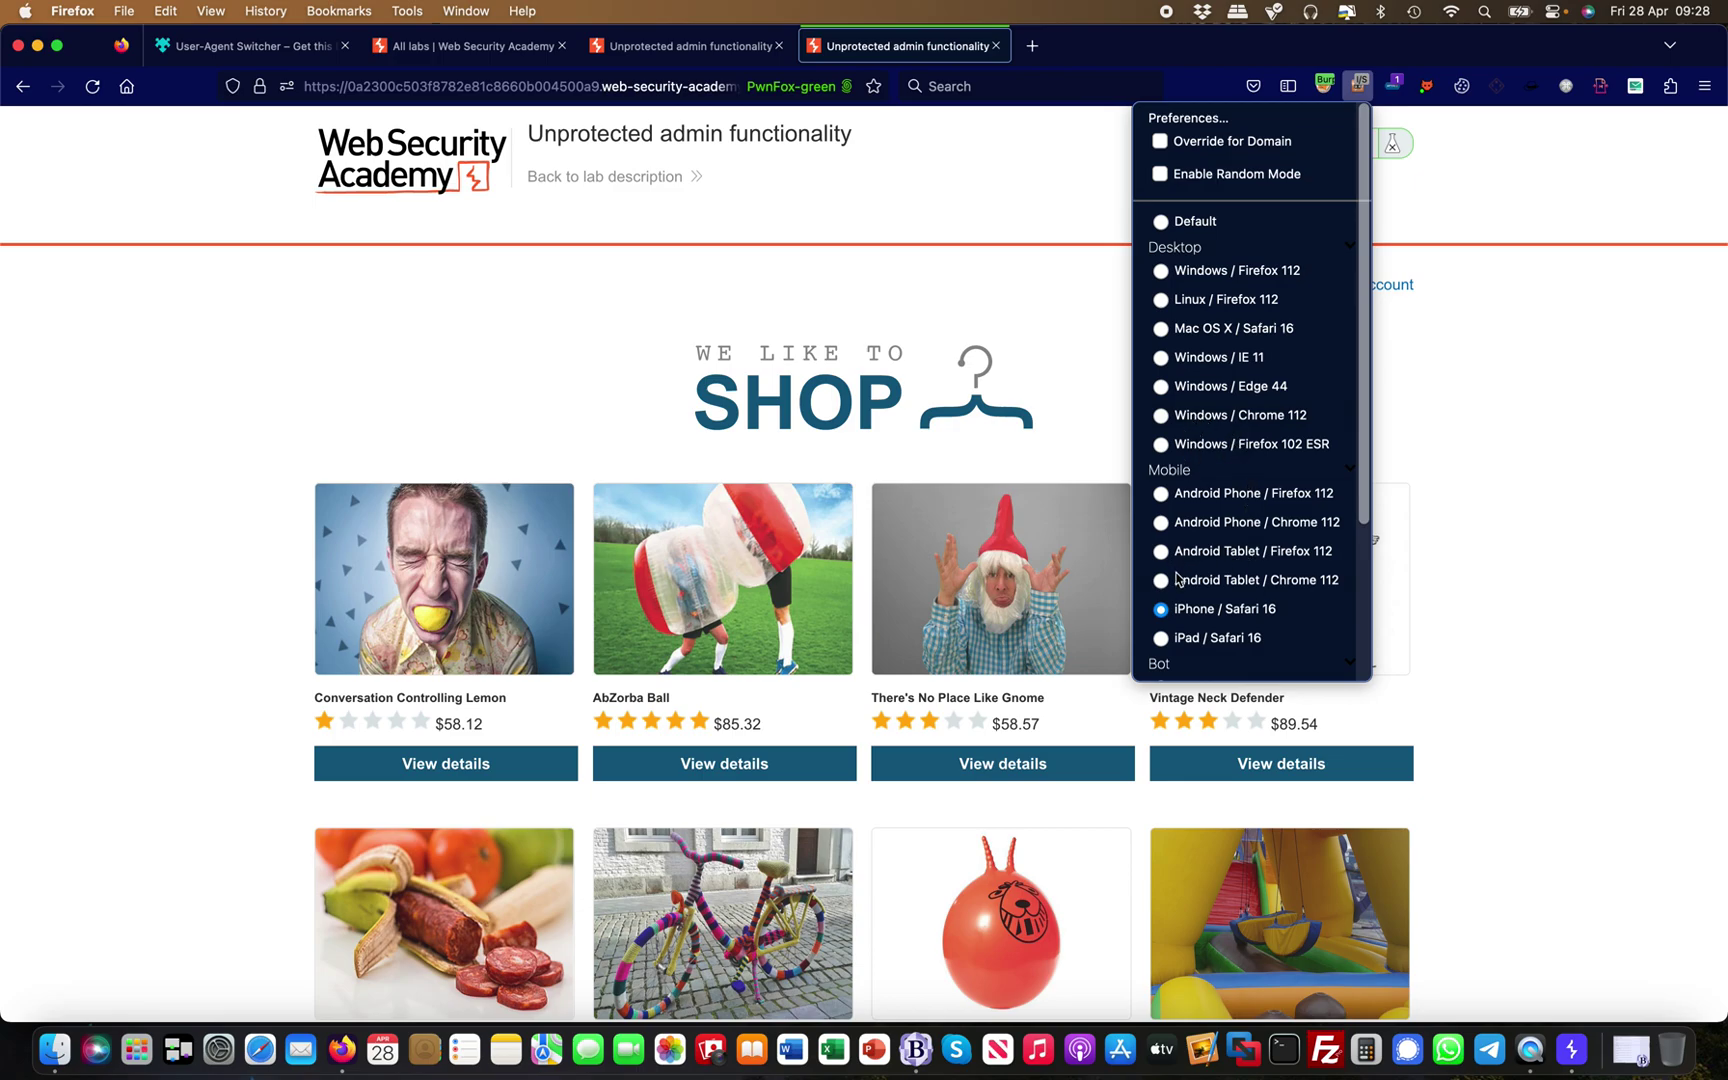
click(1161, 493)
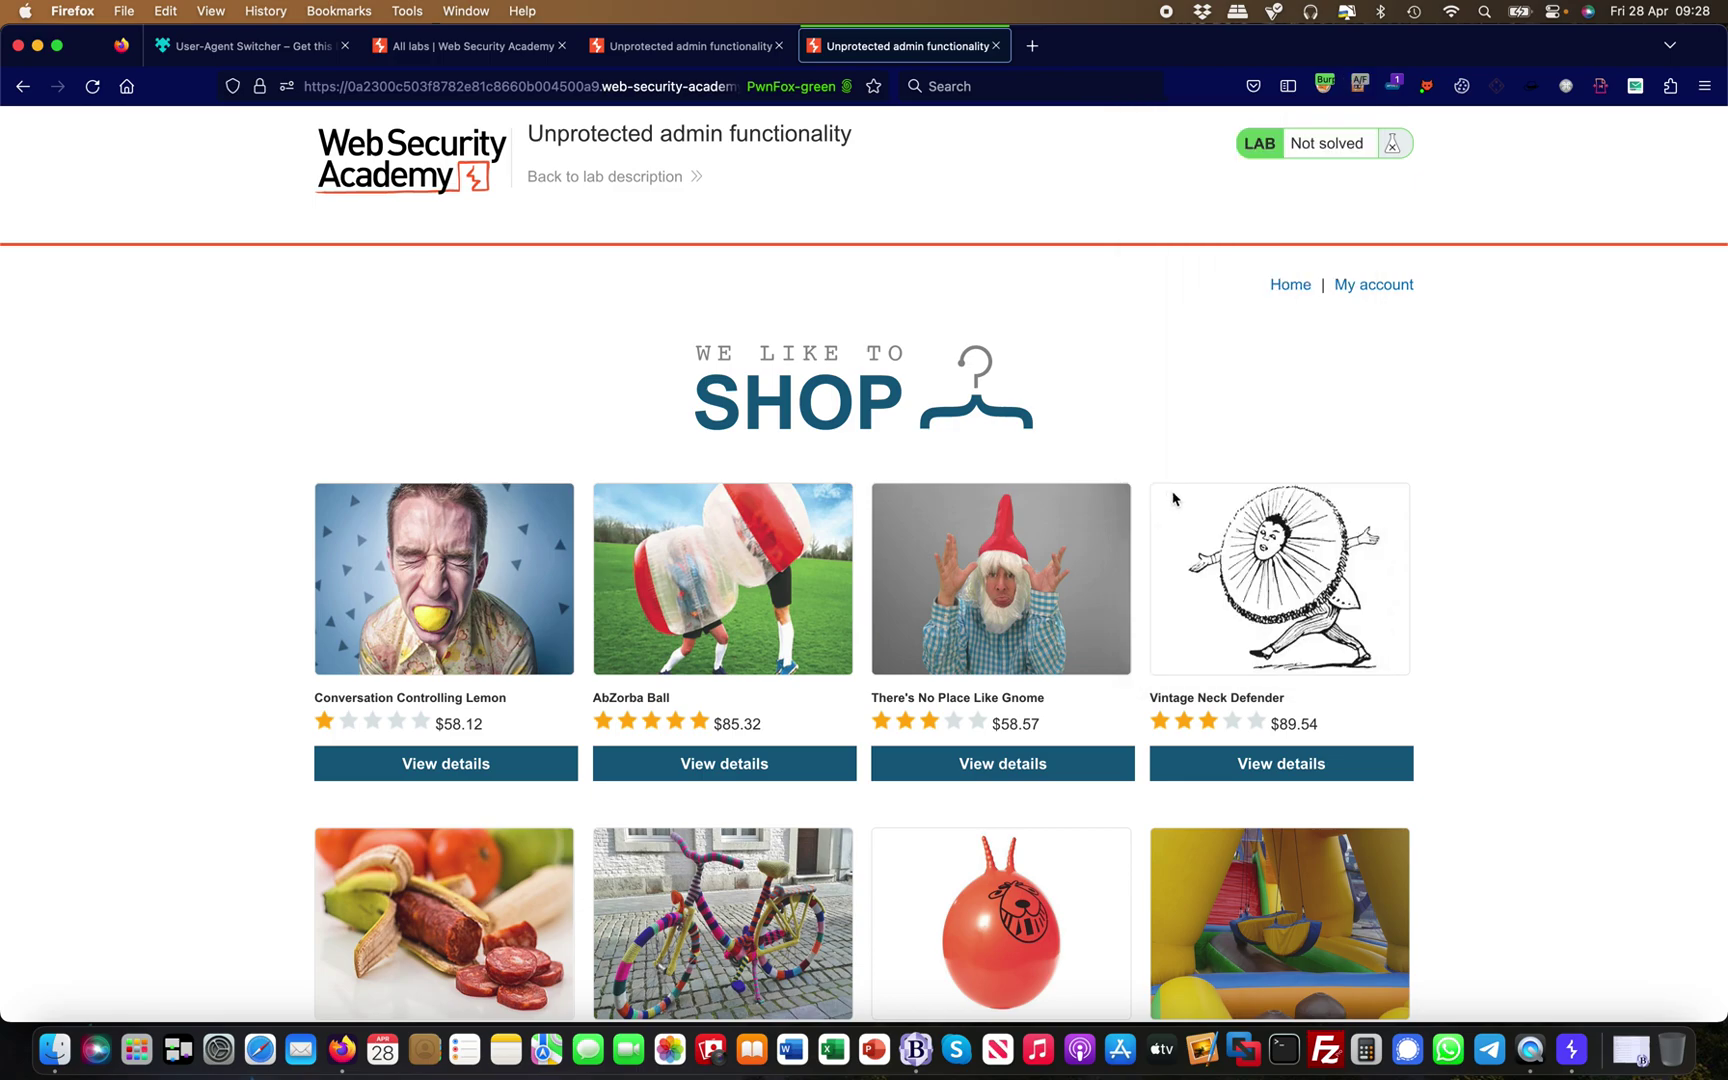
click(1358, 85)
click(690, 290)
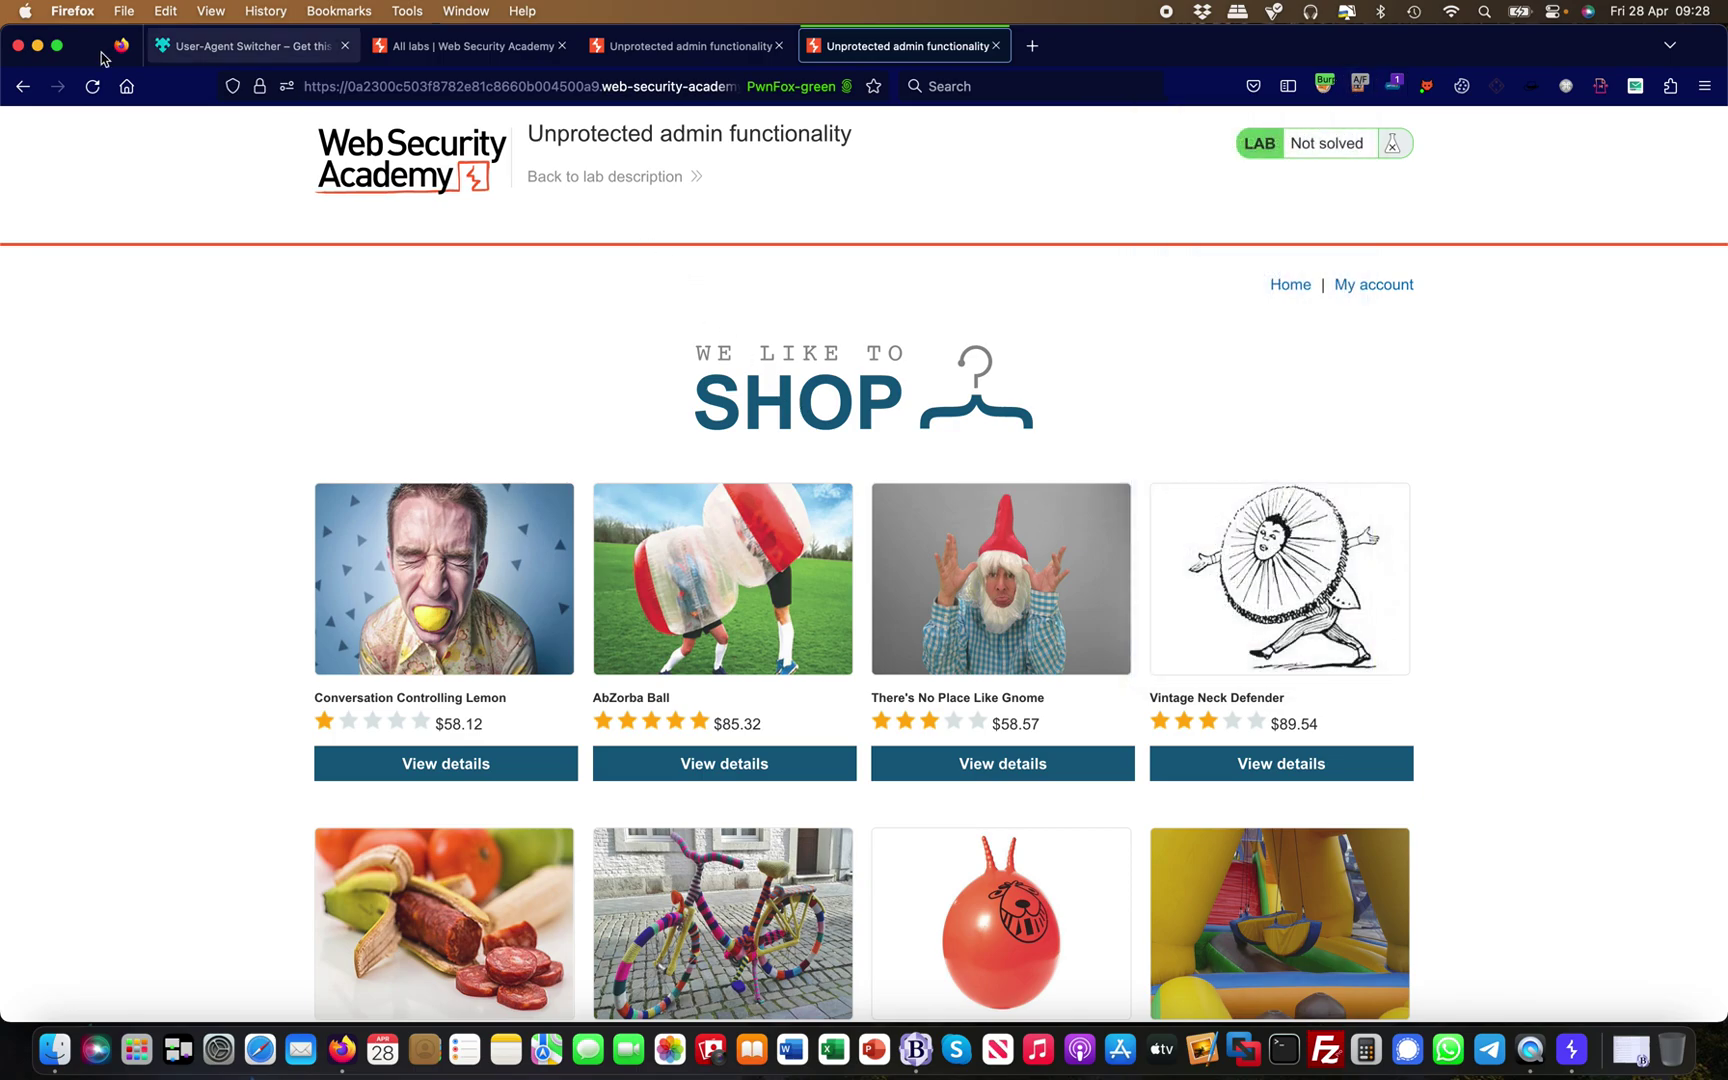
click(91, 87)
Select request 12701 and highlight the Android 13 portion of its User-Agent header
click(1571, 1050)
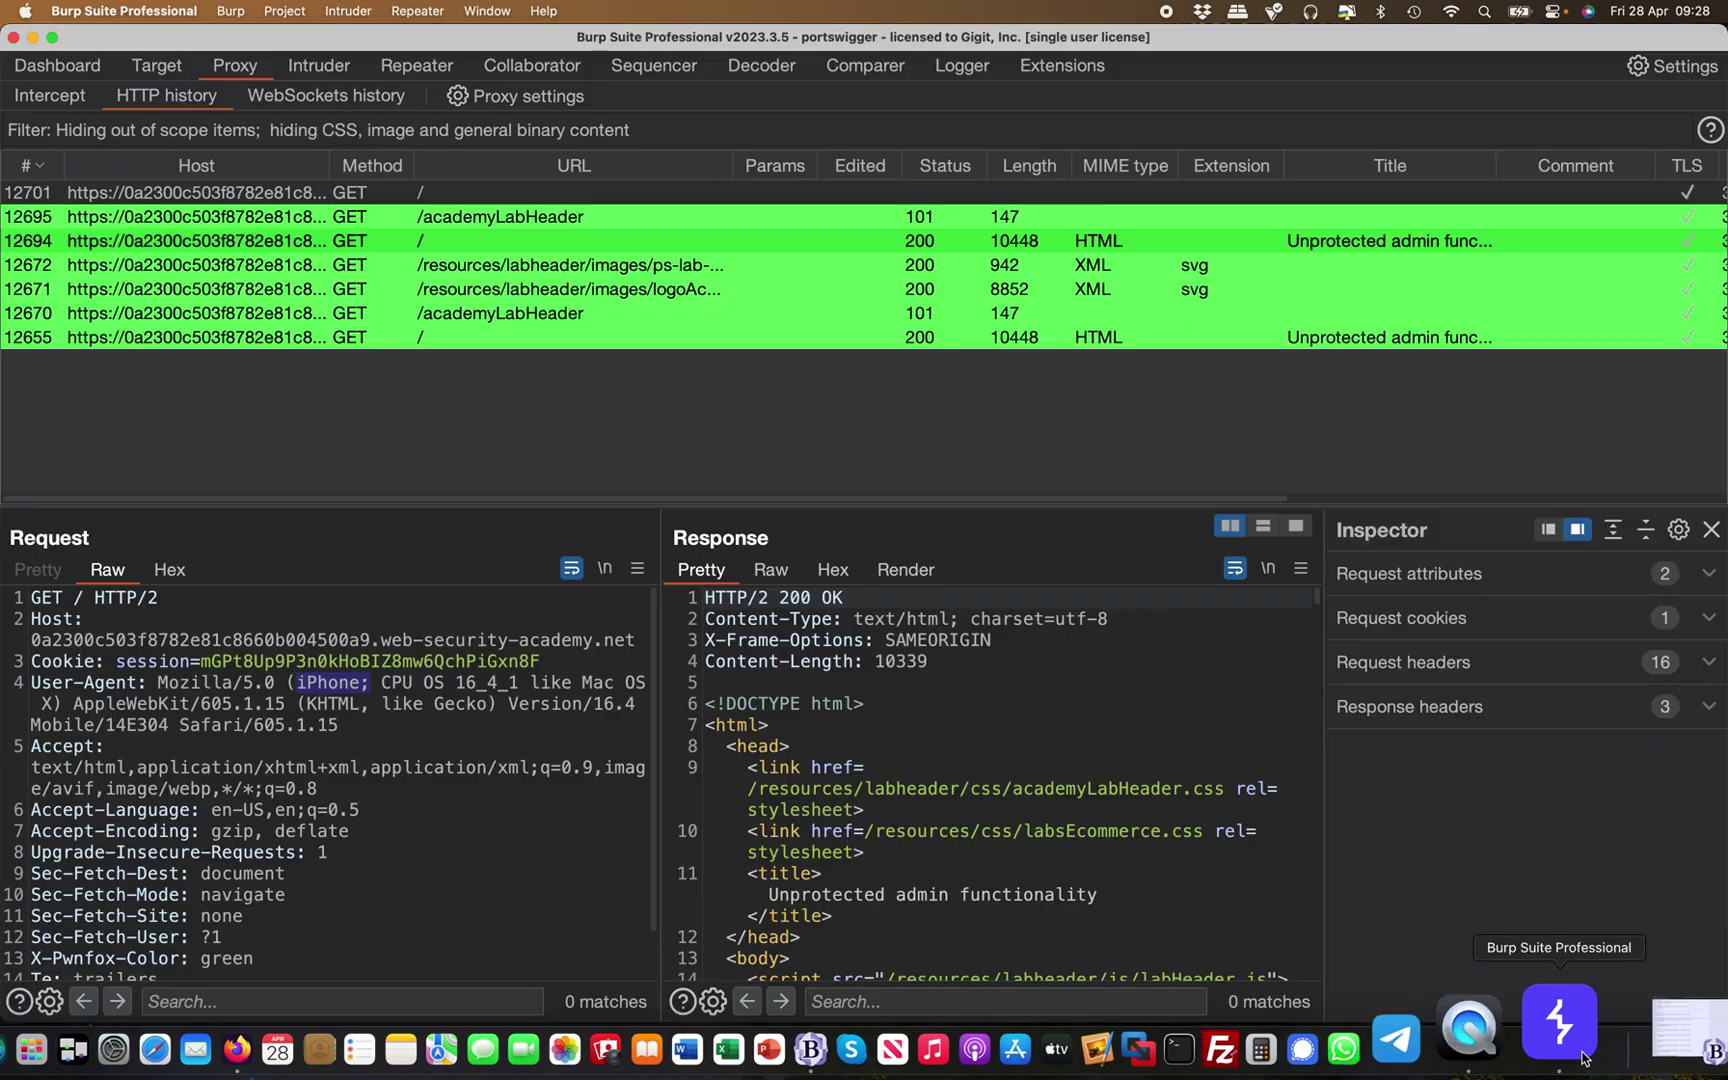
click(388, 215)
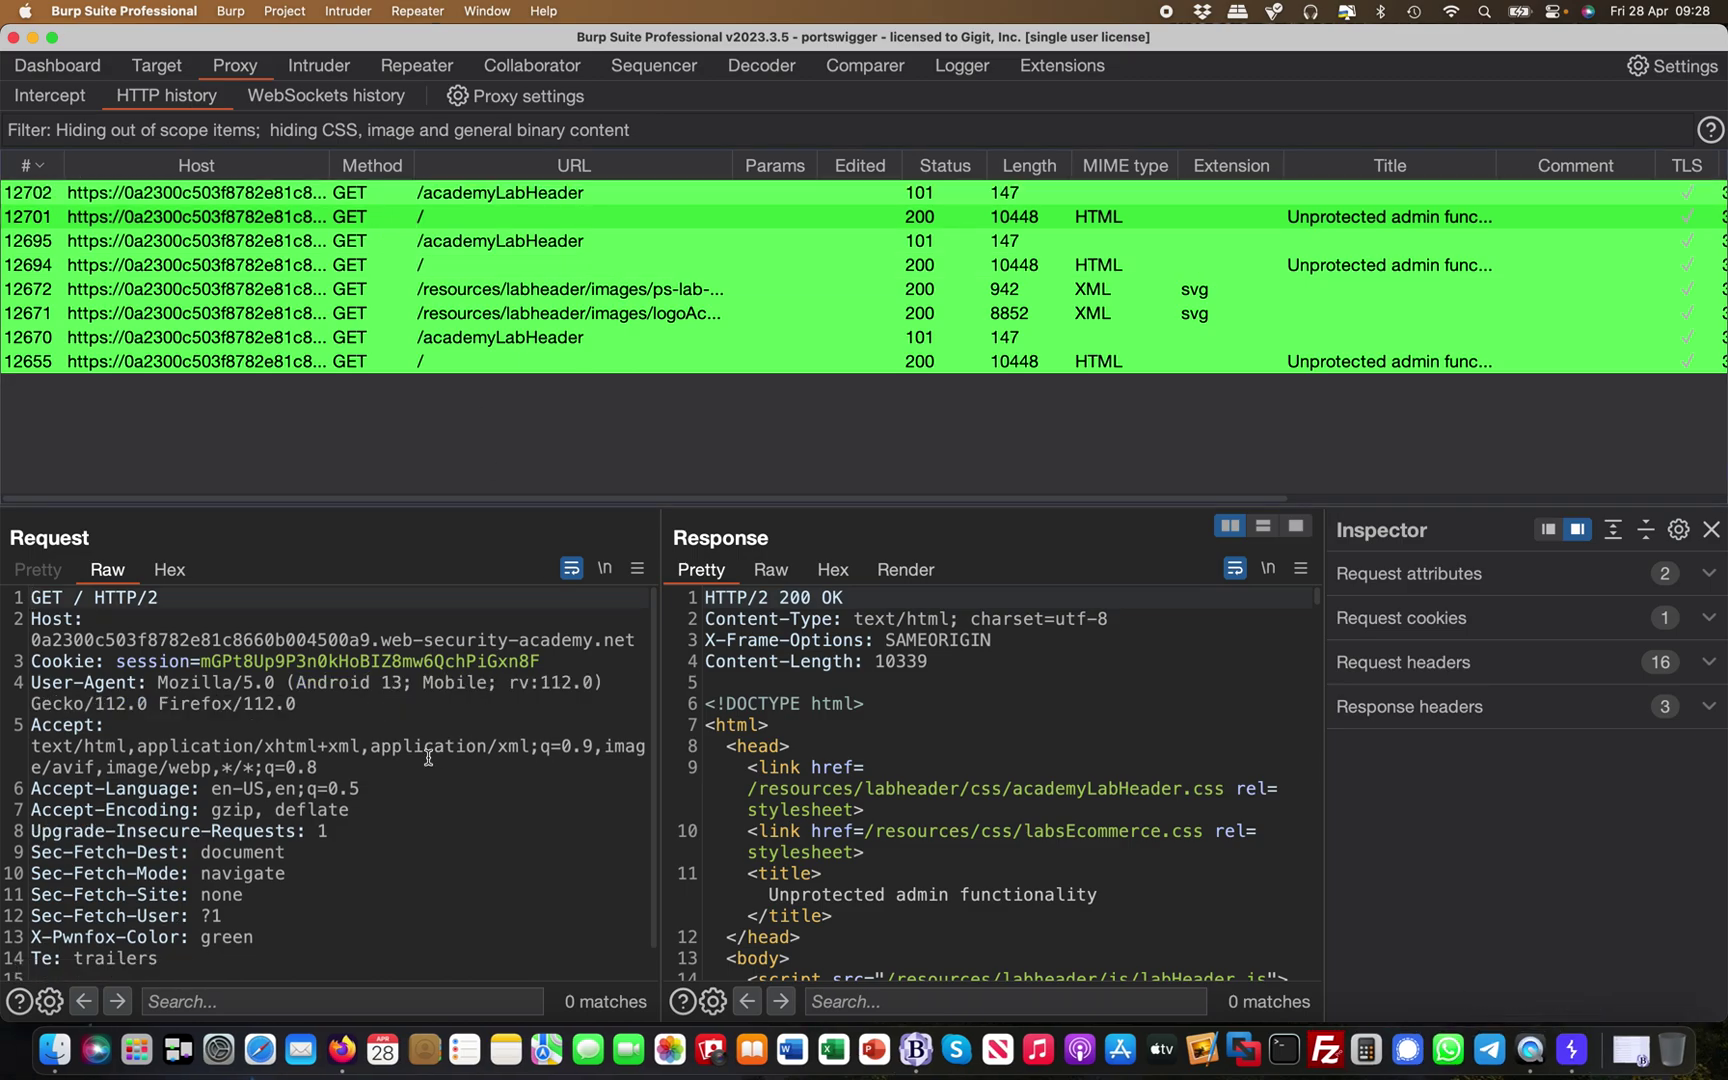
drag(300, 683, 525, 702)
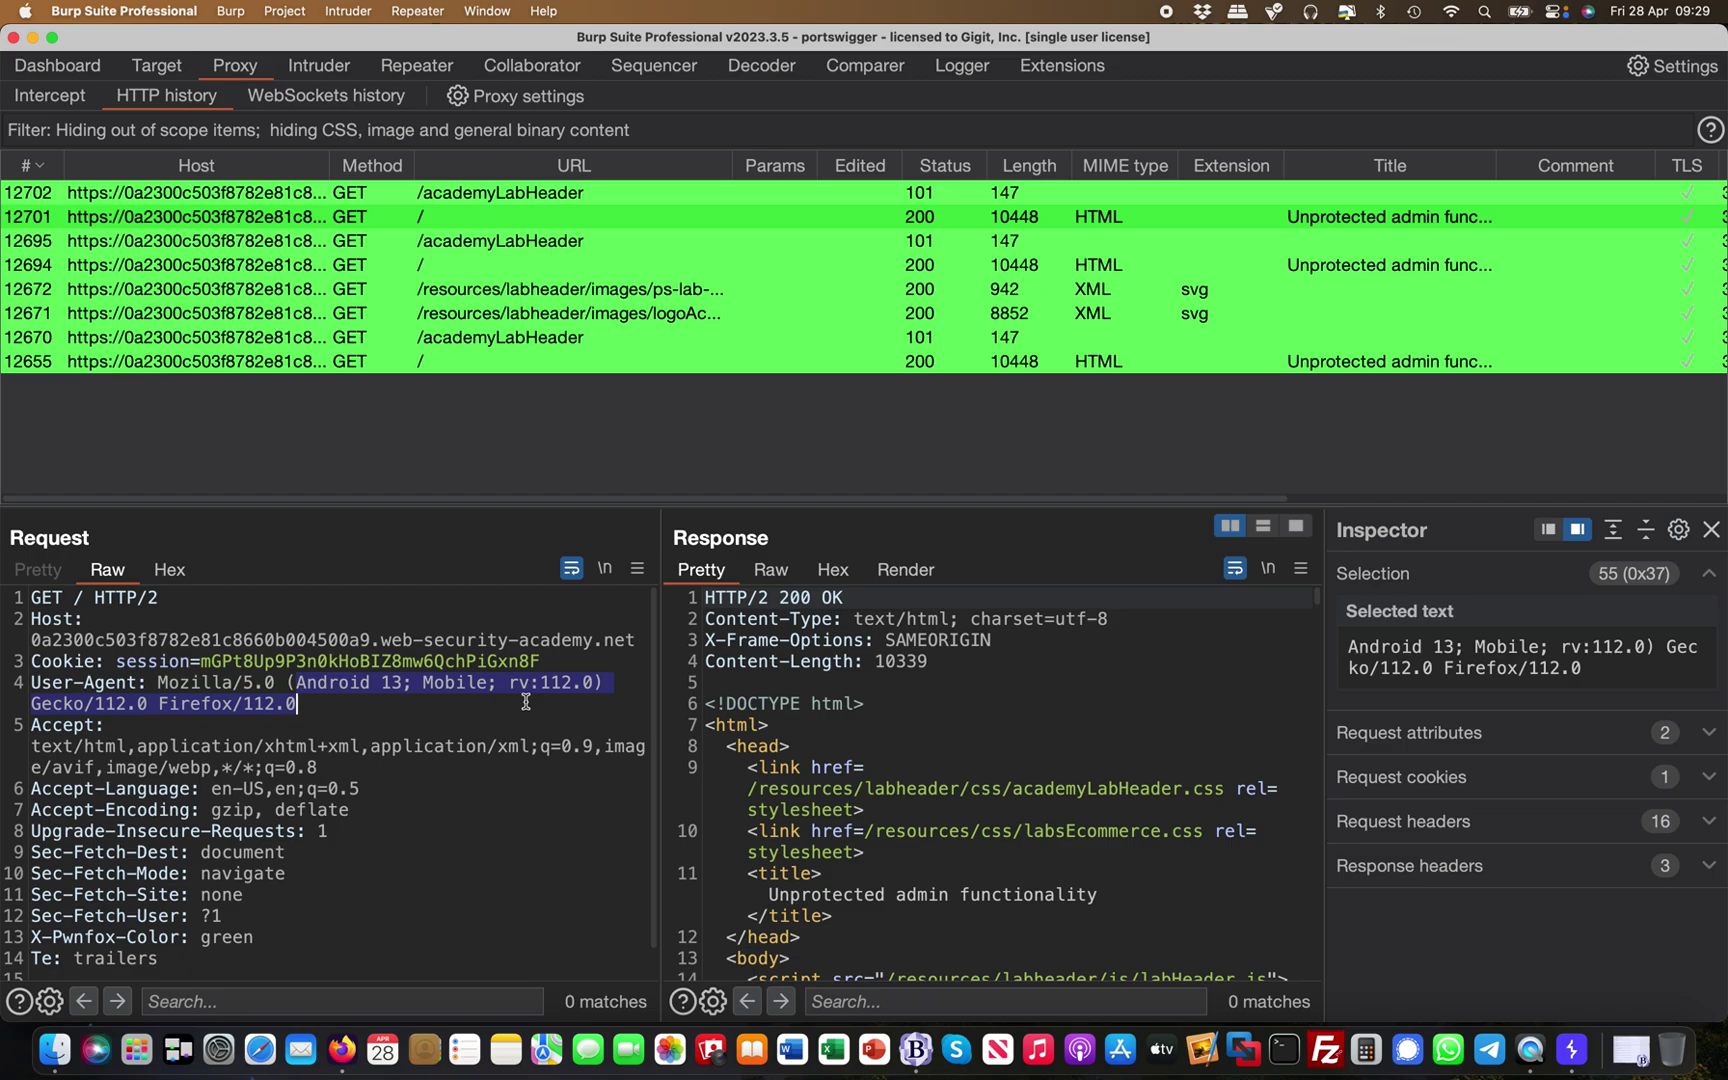
Go back to the User-Agent Switcher add-on page tab in Firefox
click(342, 1049)
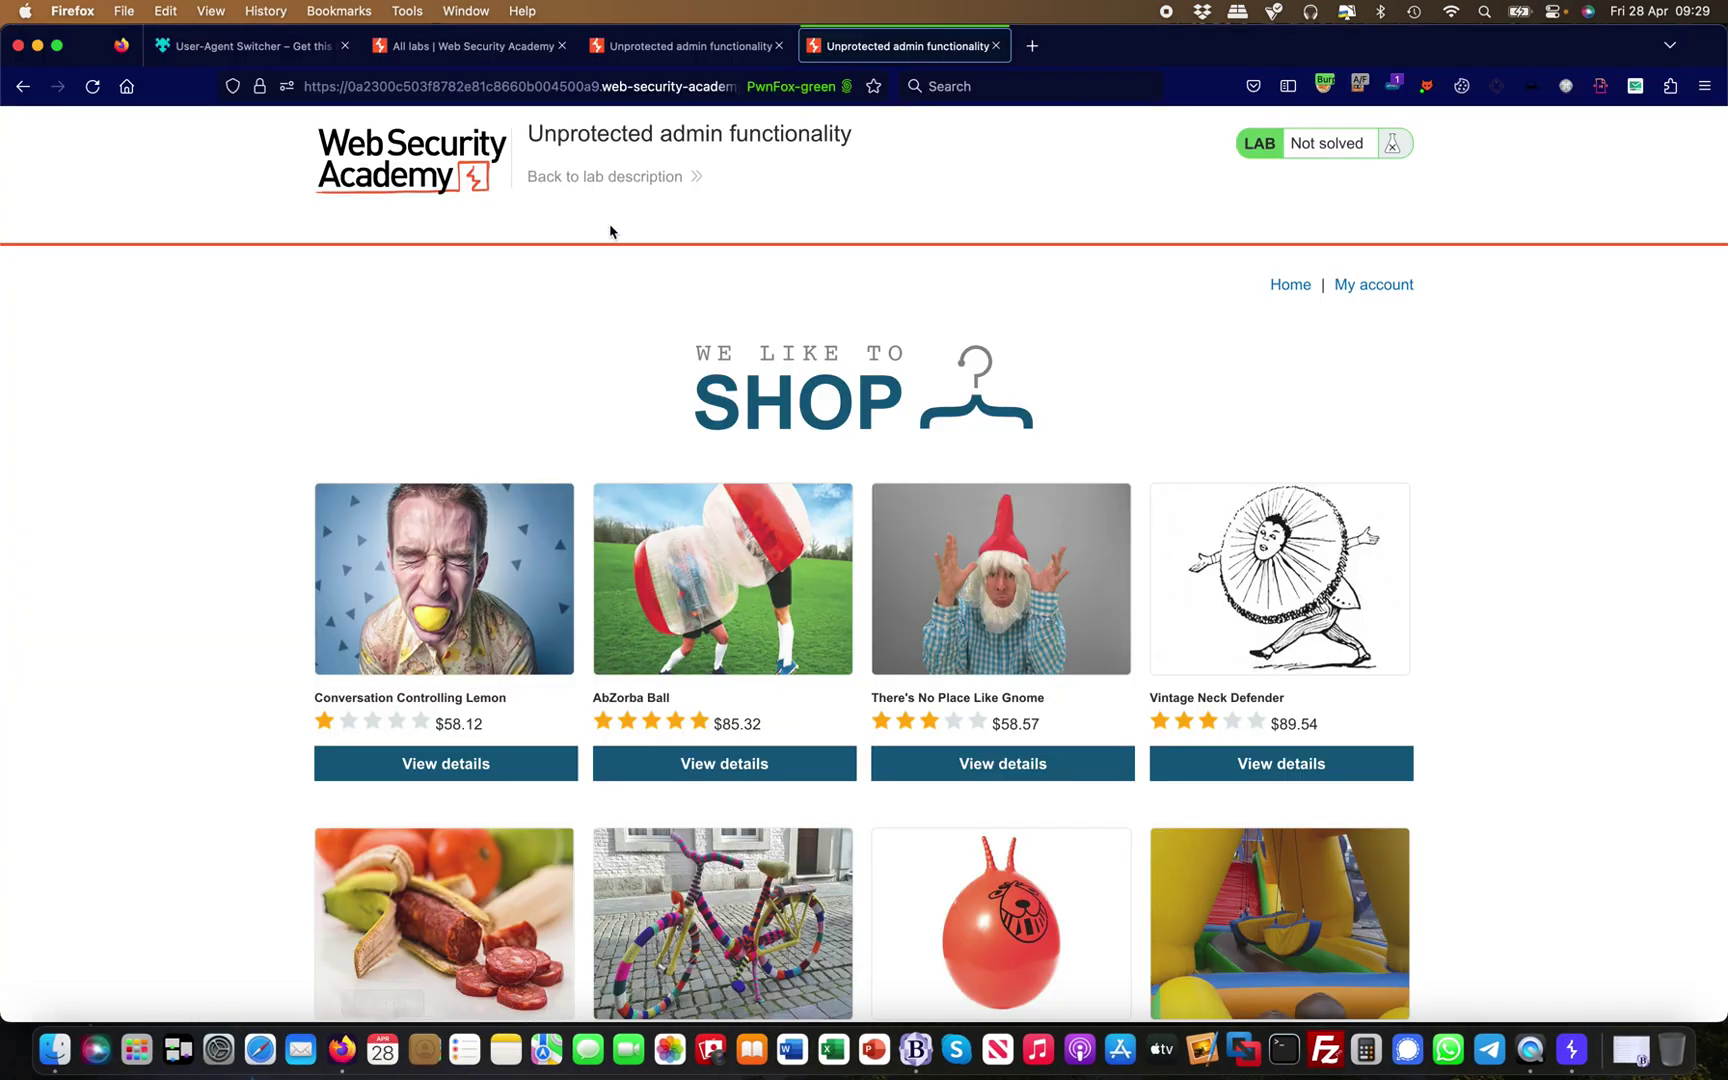
click(245, 45)
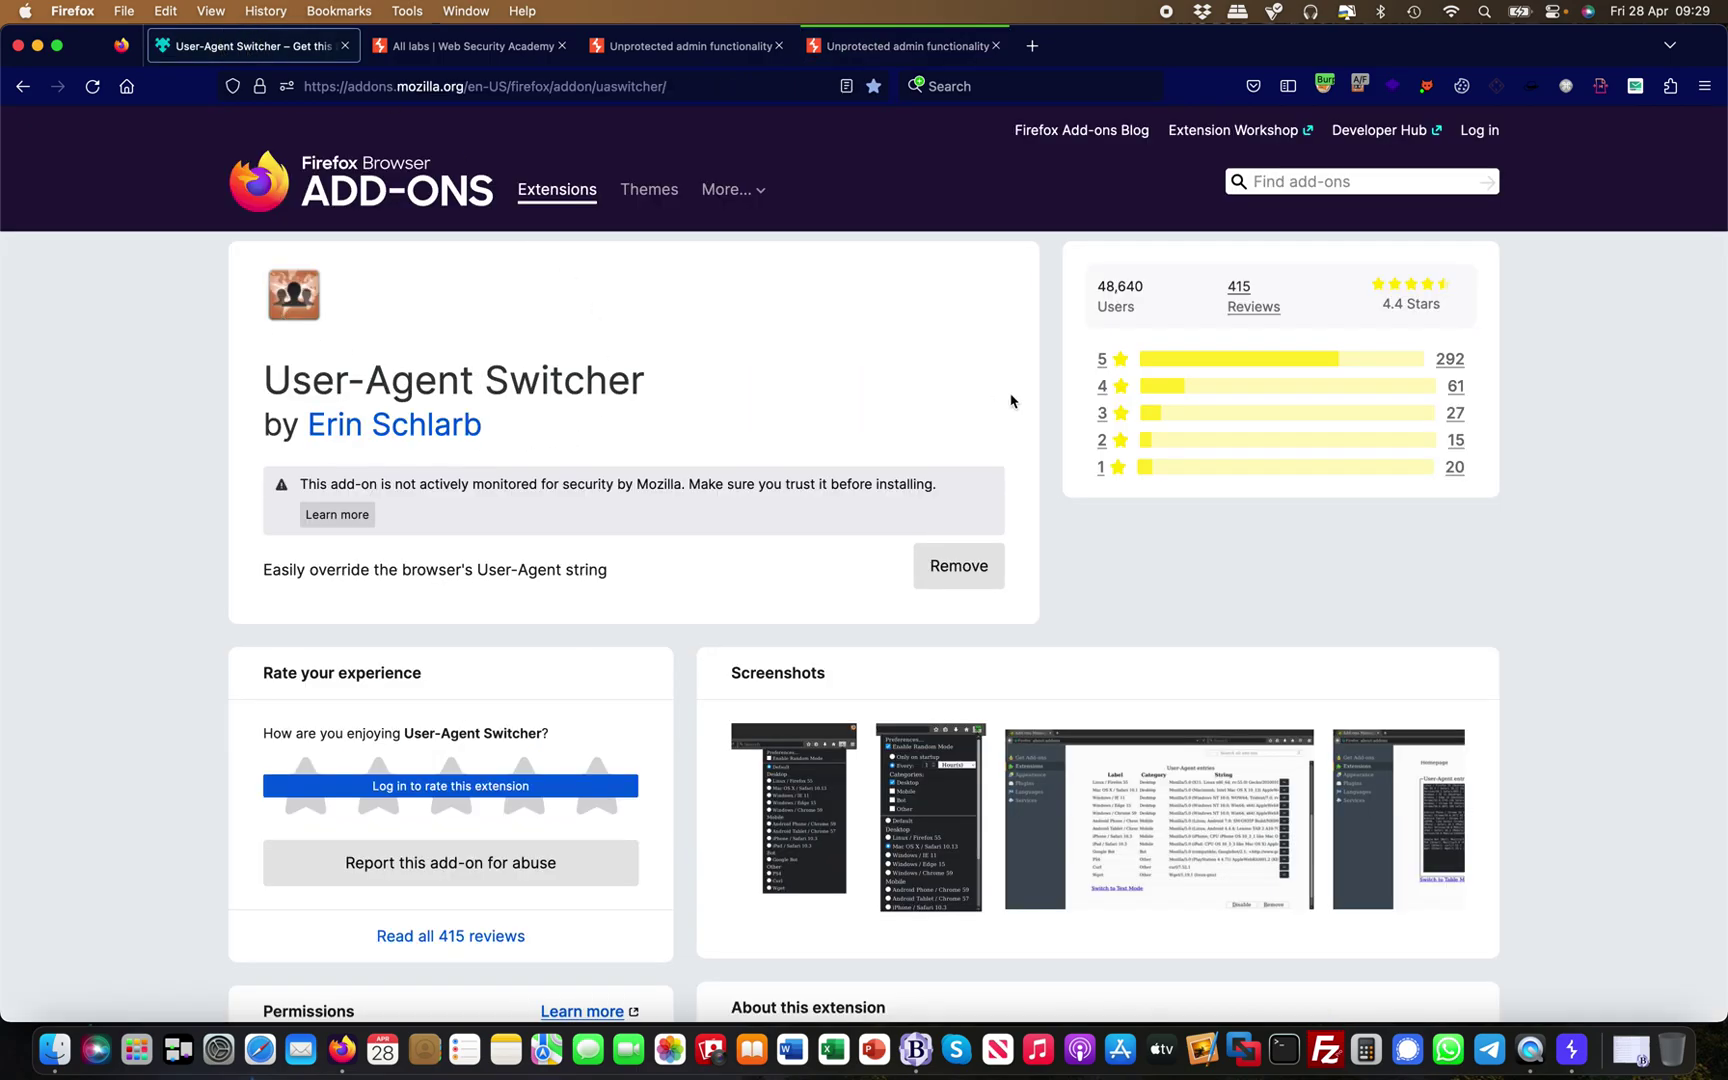